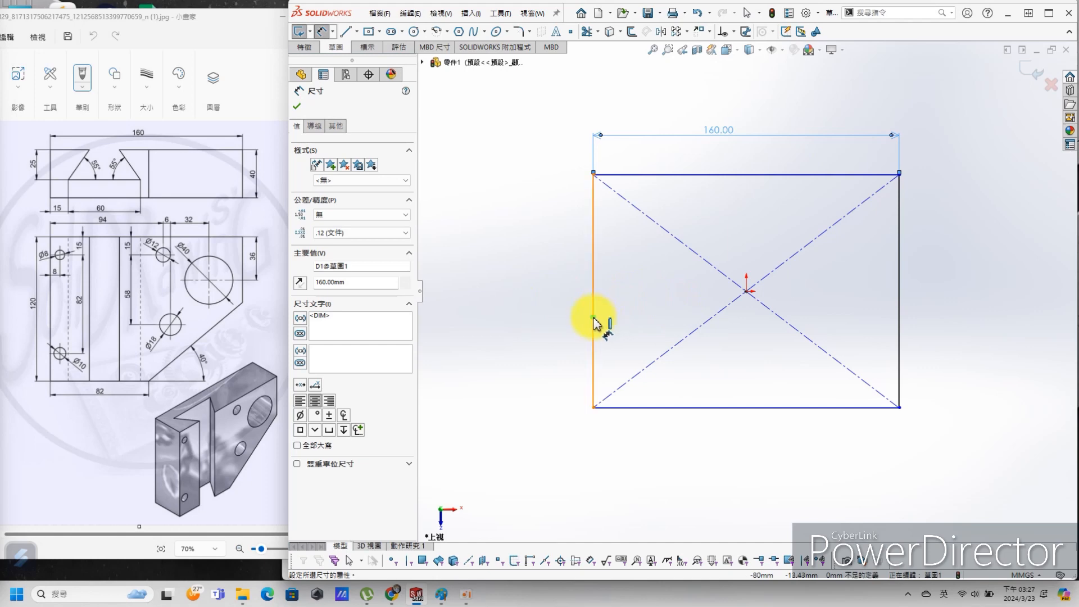
# - Dimension the rectangle's vertical side at 120 mm
pyautogui.click(518, 337)
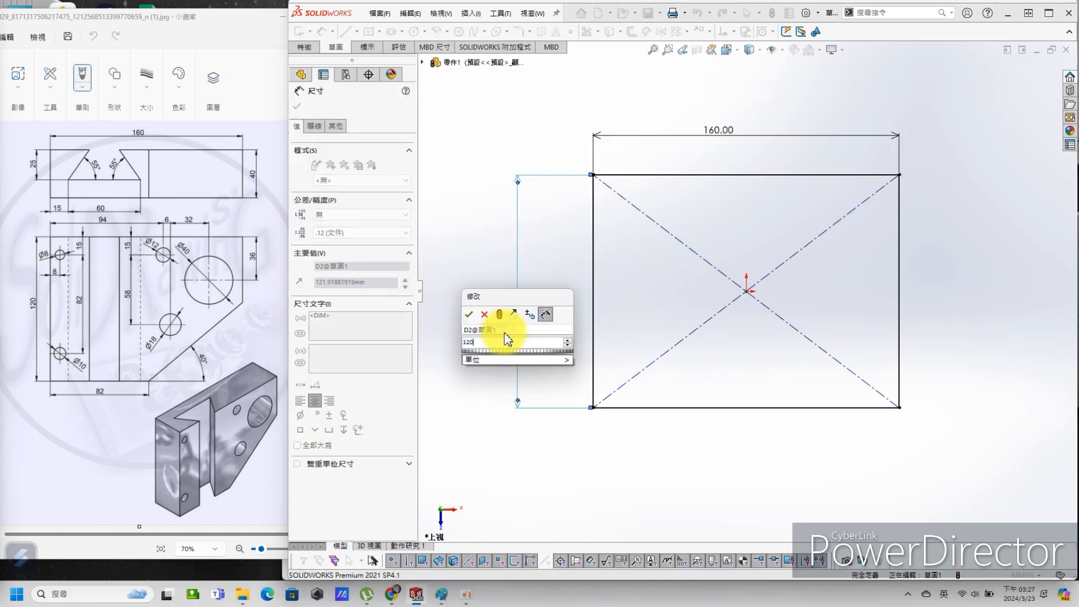
pyautogui.write('120')
pyautogui.press('Return')
# - Extrude the rectangle 40 mm into a solid block
pyautogui.press('s')
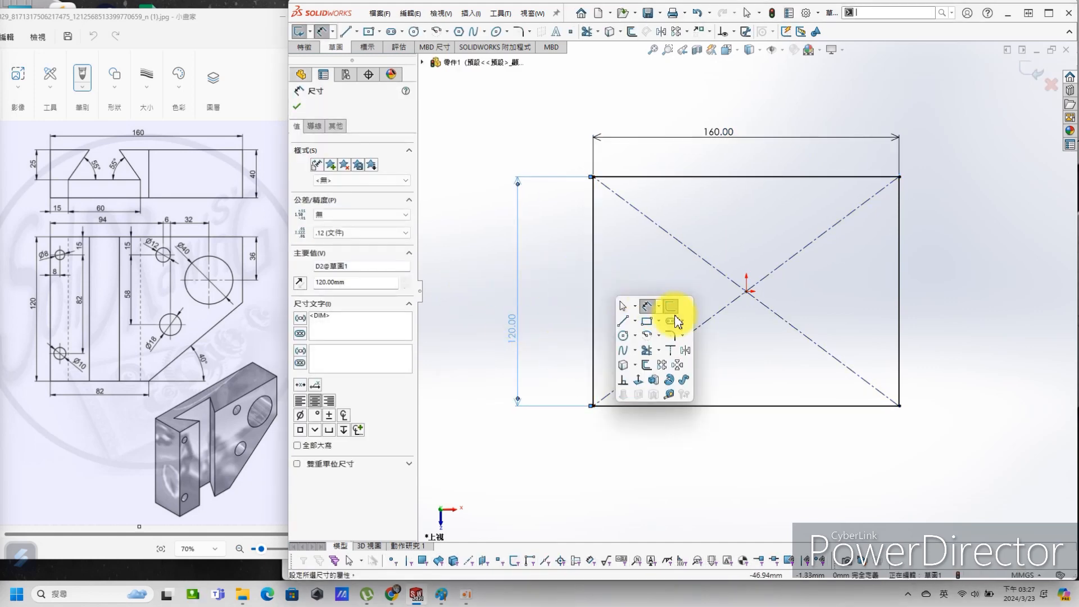
pyautogui.click(633, 374)
pyautogui.write('40.00mm')
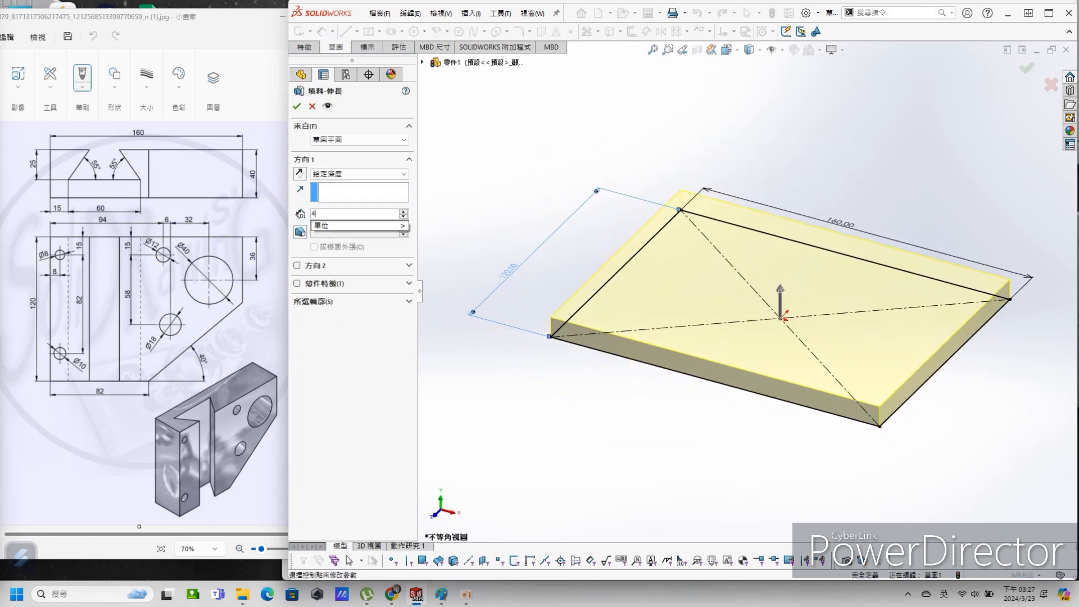
pyautogui.click(297, 107)
# - Open a new sketch on the block's upper face and toggle RealView Graphics
pyautogui.click(857, 312)
pyautogui.click(908, 281)
pyautogui.click(845, 51)
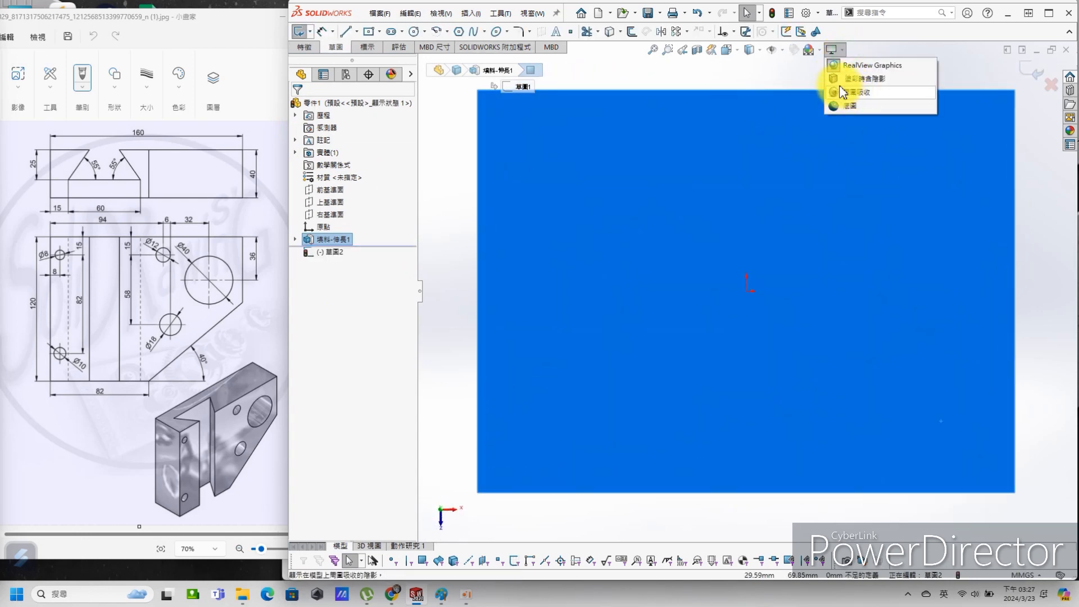
pyautogui.click(838, 68)
pyautogui.scroll(3, 909, 404)
pyautogui.click(911, 410)
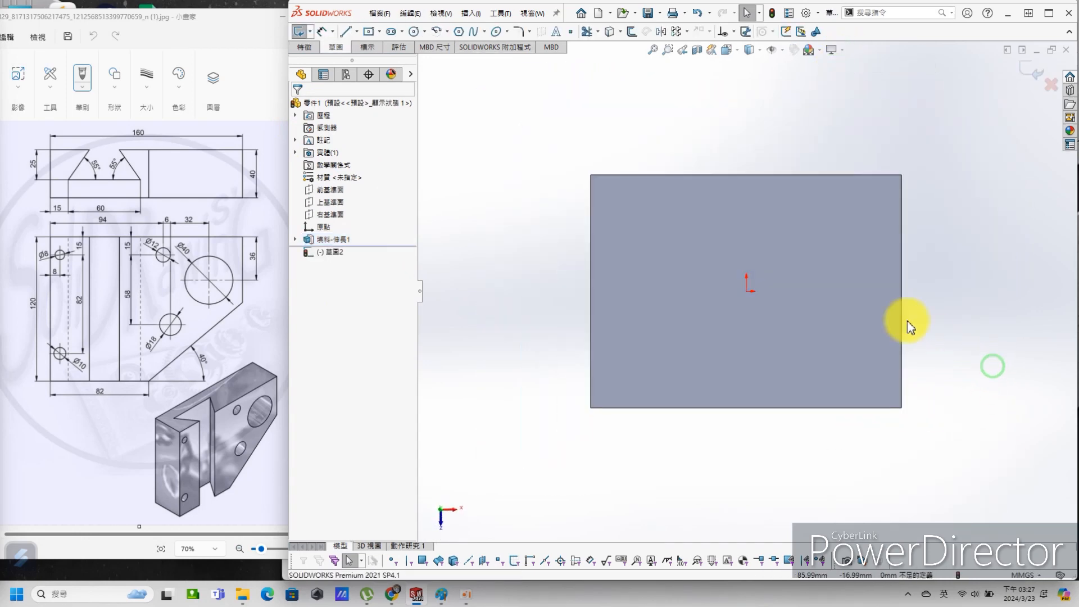
# - Convert the face's right and lower edges into sketch lines
pyautogui.press('s')
pyautogui.click(895, 364)
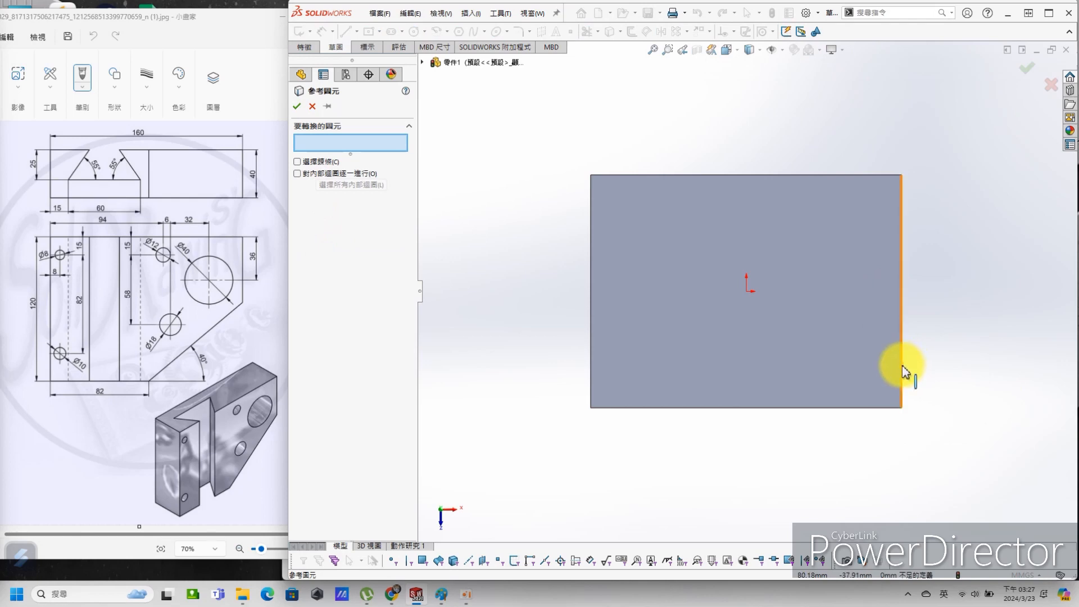
pyautogui.click(902, 365)
pyautogui.click(871, 408)
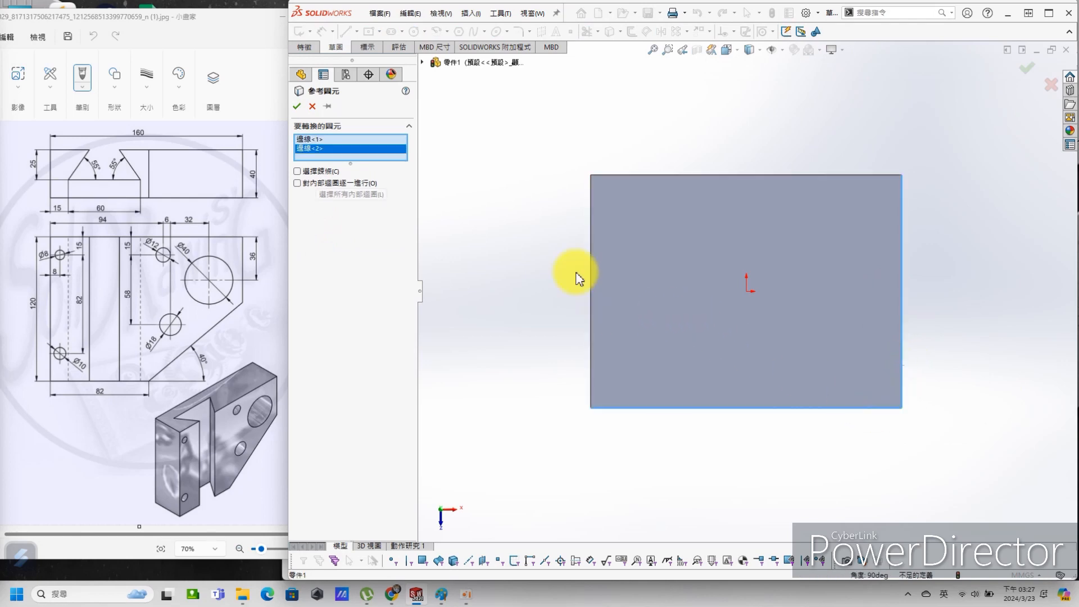
pyautogui.click(294, 107)
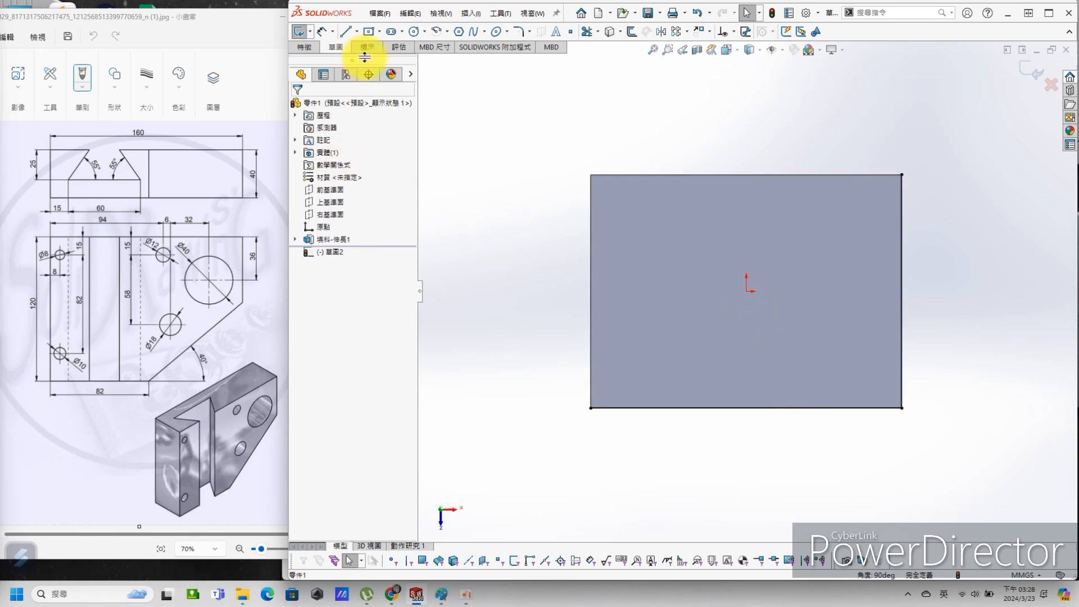
# - Sketch a diagonal line about 168 mm long across the face's lower-right corner and corner-trim it to the two converted edges
pyautogui.click(343, 32)
pyautogui.moveTo(933, 240); pyautogui.dragTo(686, 452)
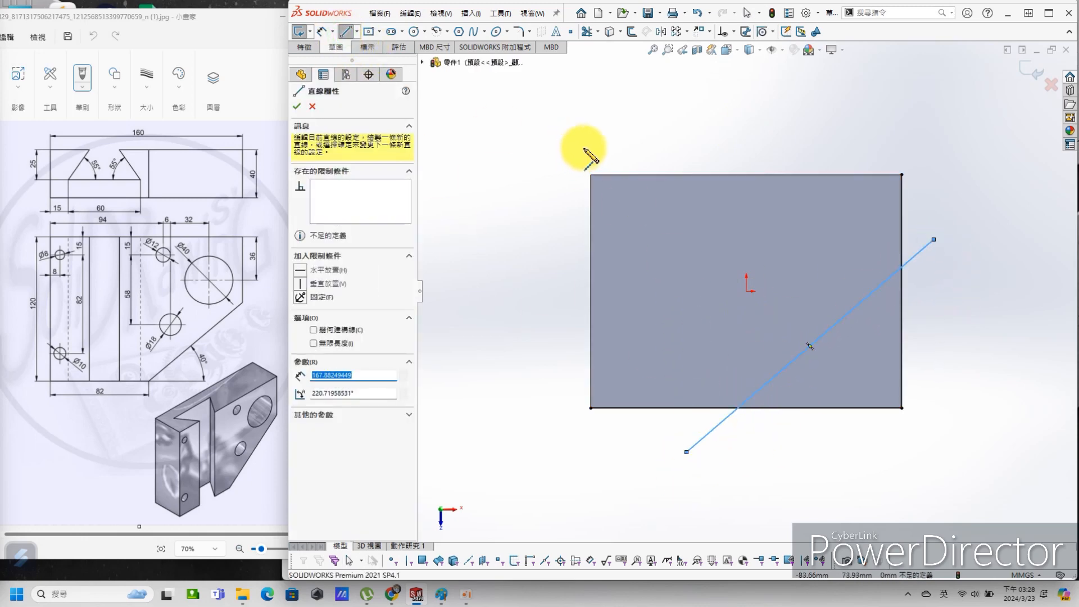
pyautogui.press('s')
pyautogui.click(628, 205)
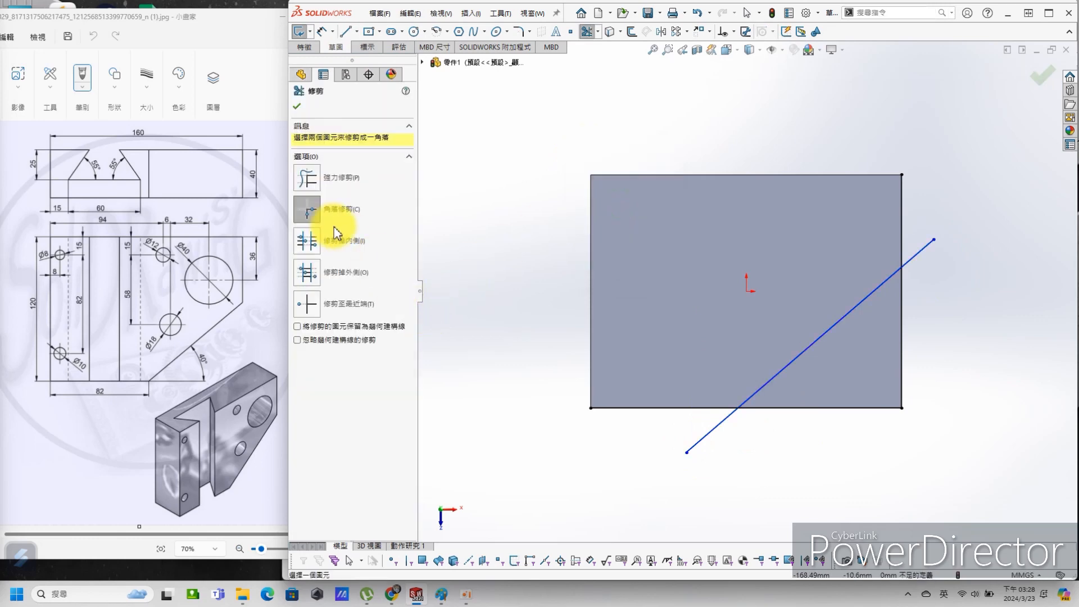
pyautogui.click(822, 408)
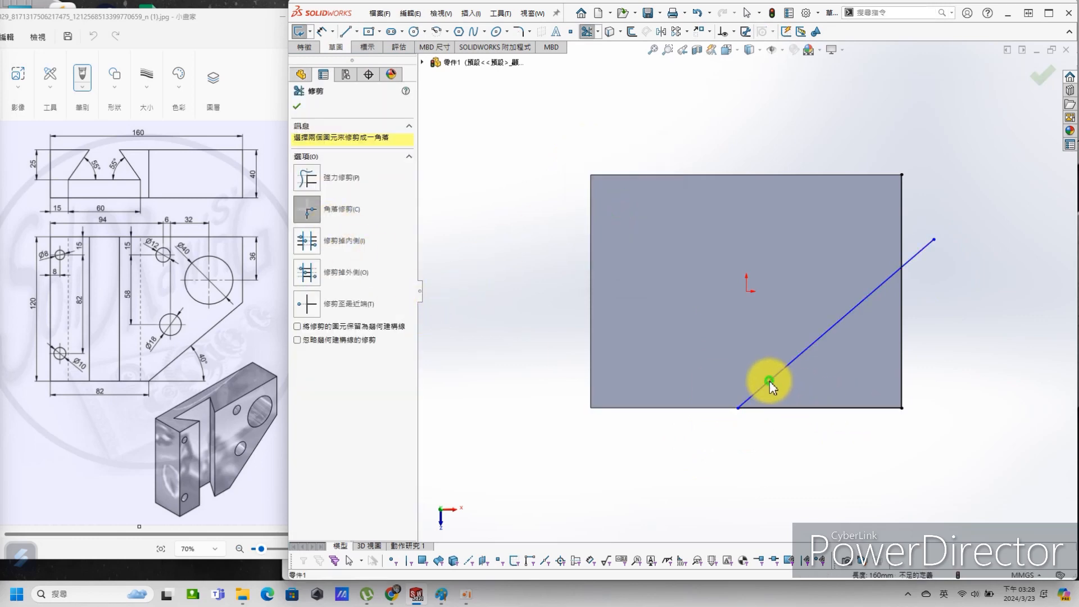
pyautogui.click(900, 327)
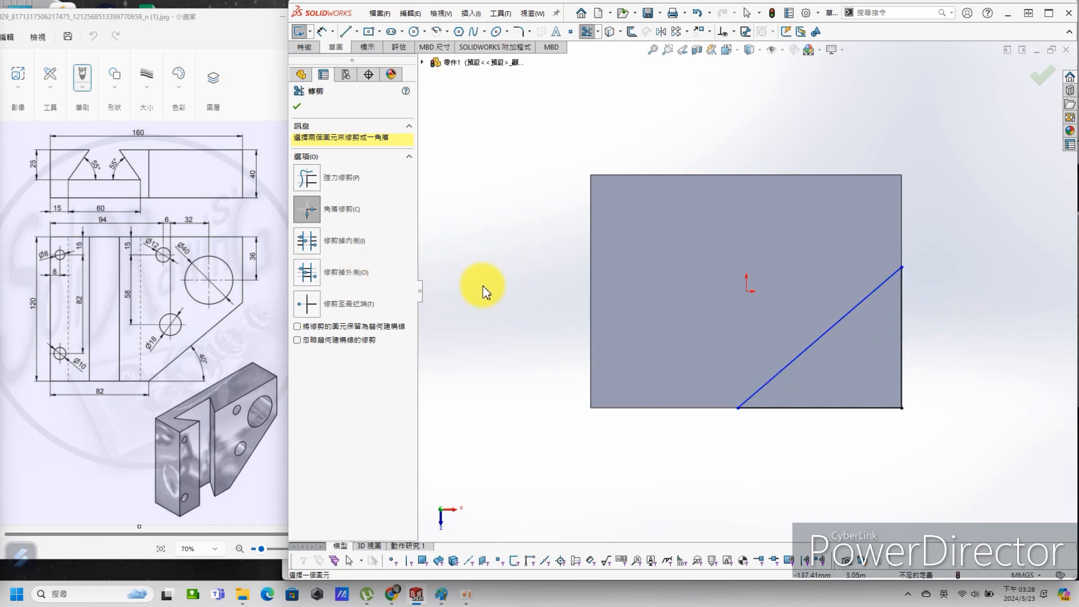
# - Dimension the angle between the lower edge and the diagonal line at 40 degrees
pyautogui.click(326, 34)
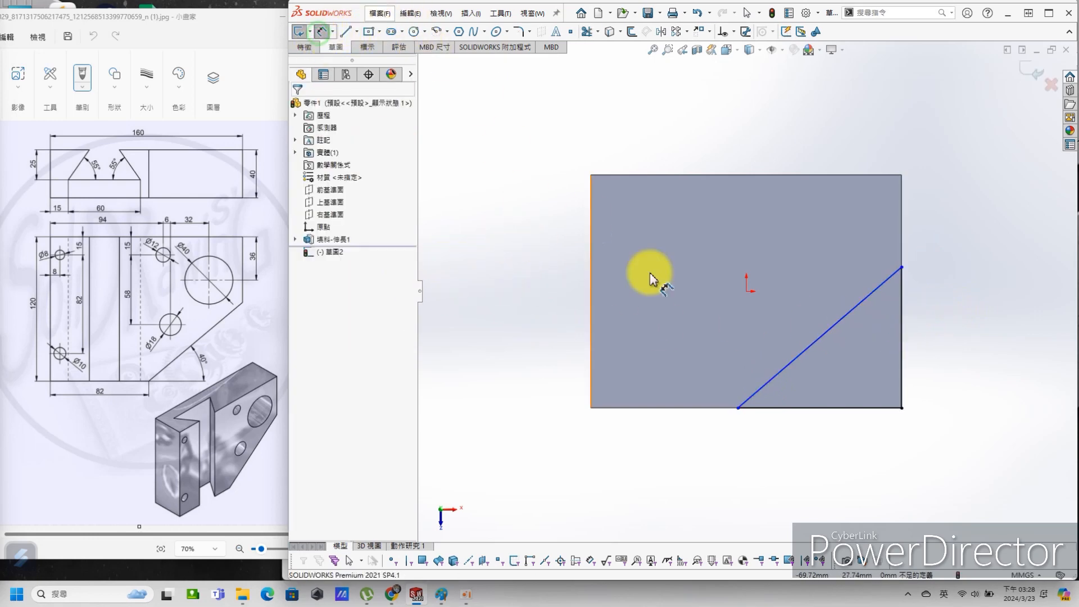
pyautogui.click(790, 410)
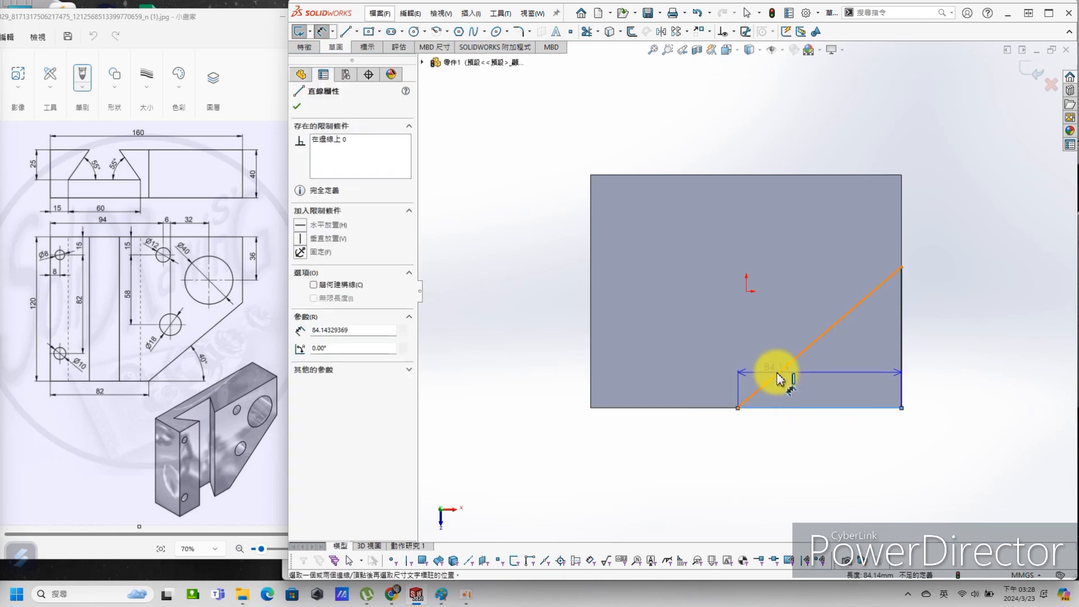
pyautogui.click(778, 375)
pyautogui.click(807, 373)
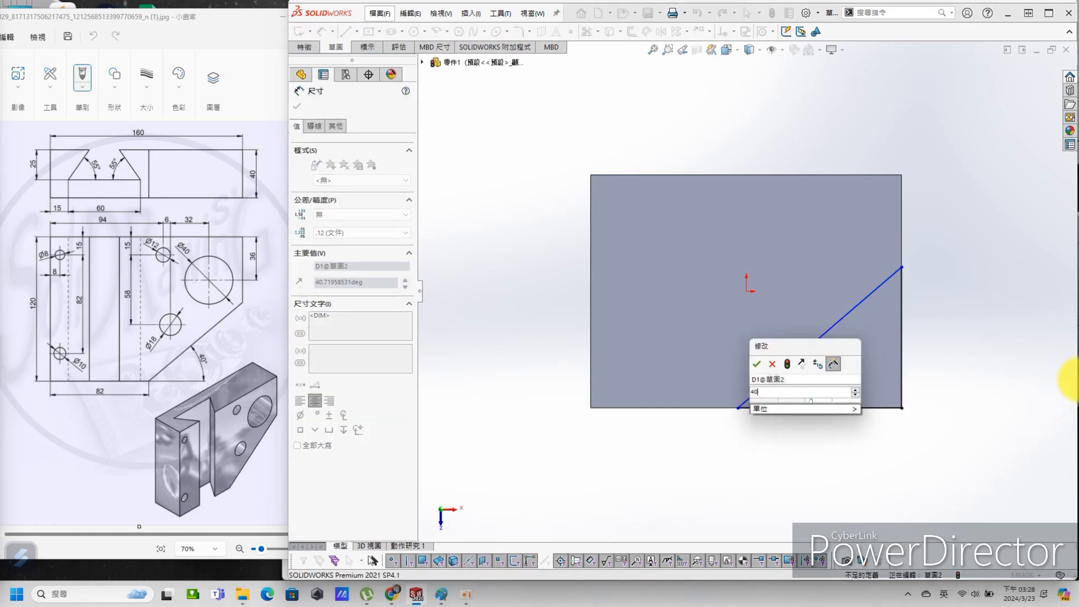
pyautogui.press('Return')
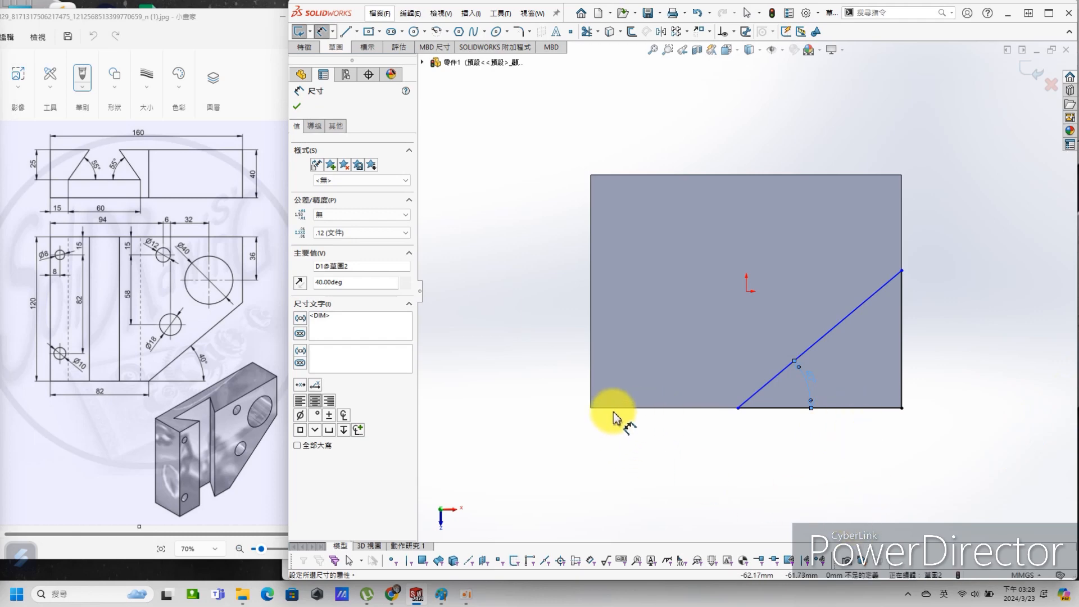
# - Dimension the distance from the block's left edge to the diagonal's lower endpoint at 82 mm
pyautogui.click(591, 383)
pyautogui.click(739, 409)
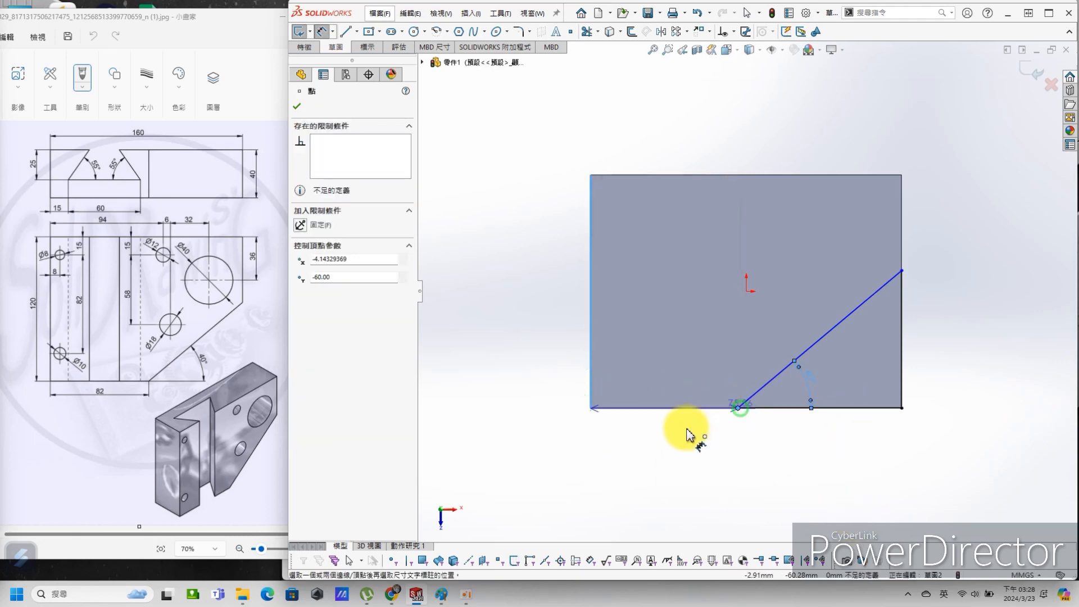
pyautogui.click(831, 459)
pyautogui.write('82')
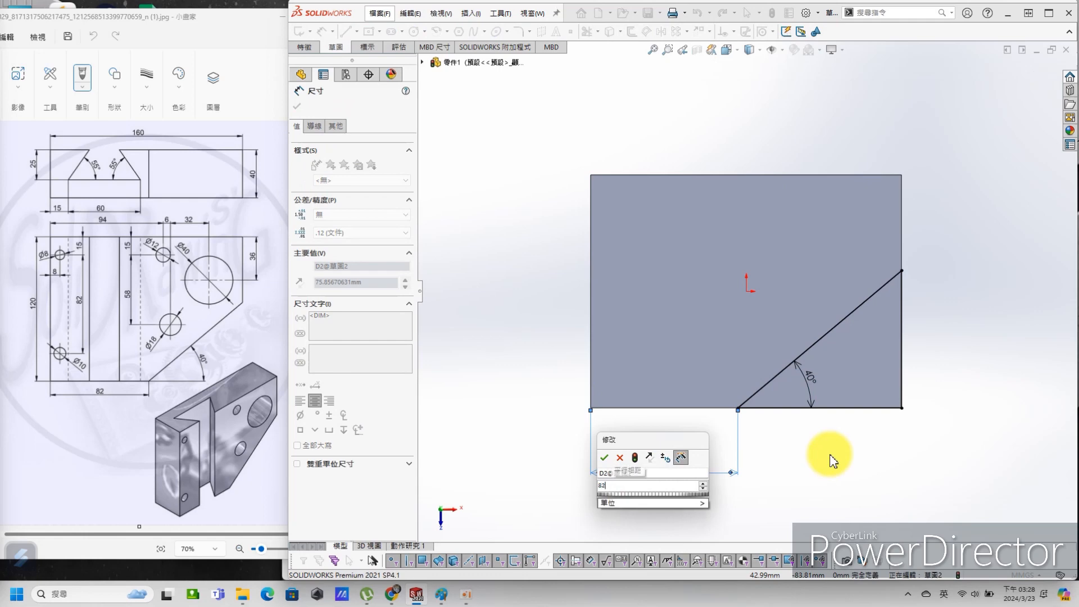
pyautogui.press('Return')
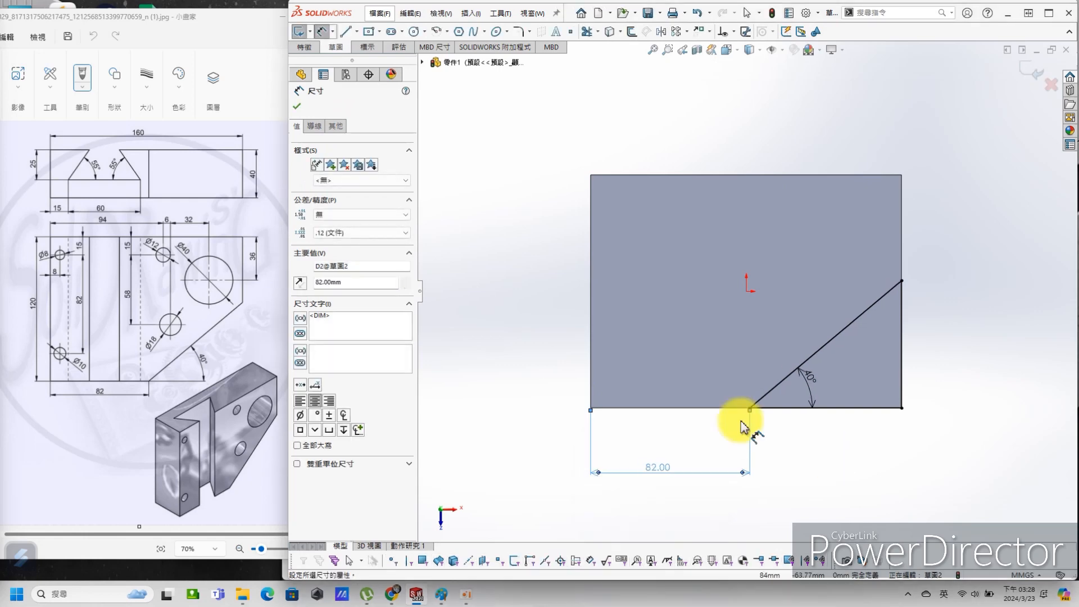
# - Cut-extrude the triangular corner profile through the full thickness of the block
pyautogui.click(843, 470)
pyautogui.press('s')
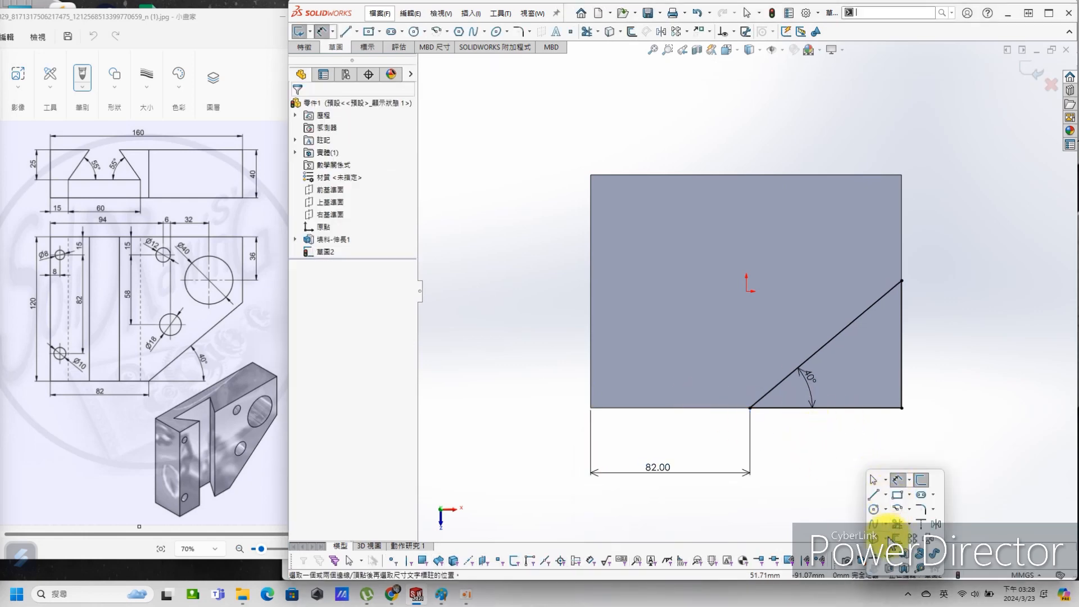
pyautogui.click(893, 574)
pyautogui.click(358, 174)
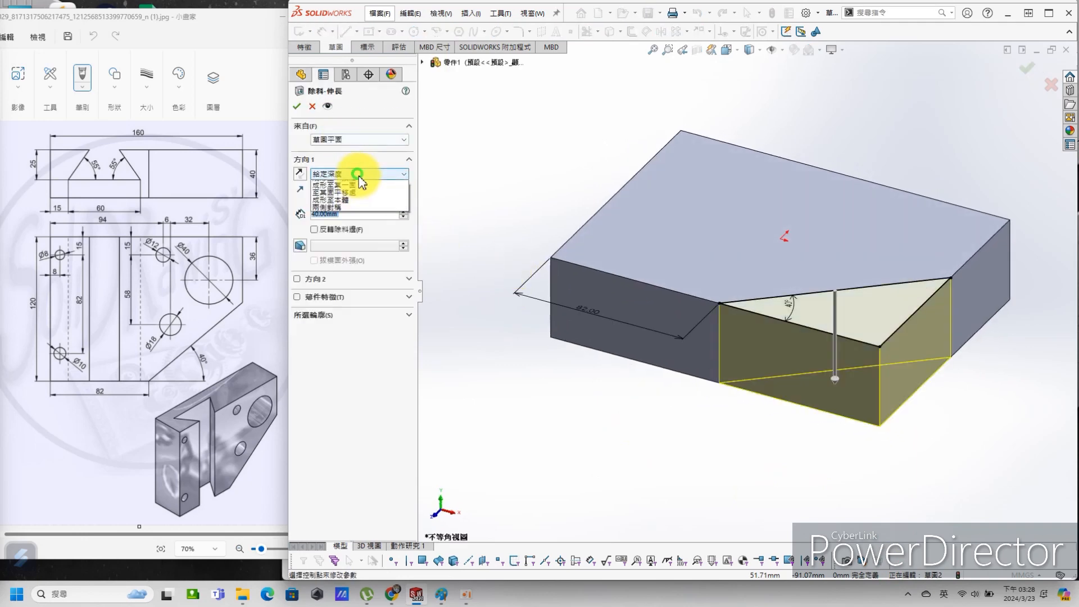
pyautogui.click(337, 181)
pyautogui.click(298, 107)
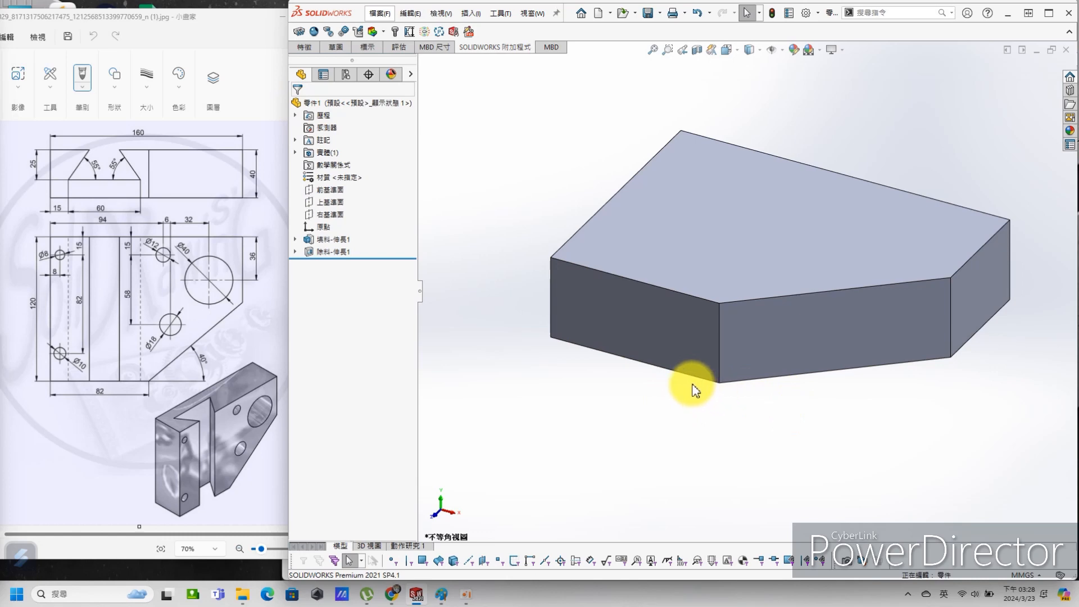
# - Sketch a closed trapezoid about 23 mm deep on the block's front face, its shorter side on the upper edge
pyautogui.click(646, 325)
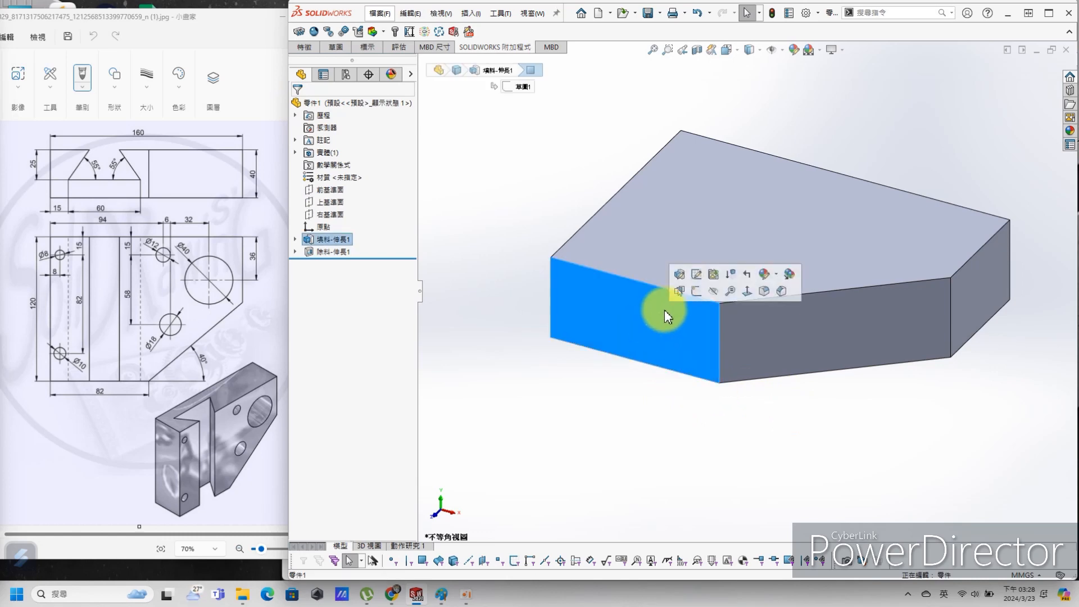
pyautogui.click(693, 292)
pyautogui.click(650, 511)
pyautogui.scroll(2, 675, 402)
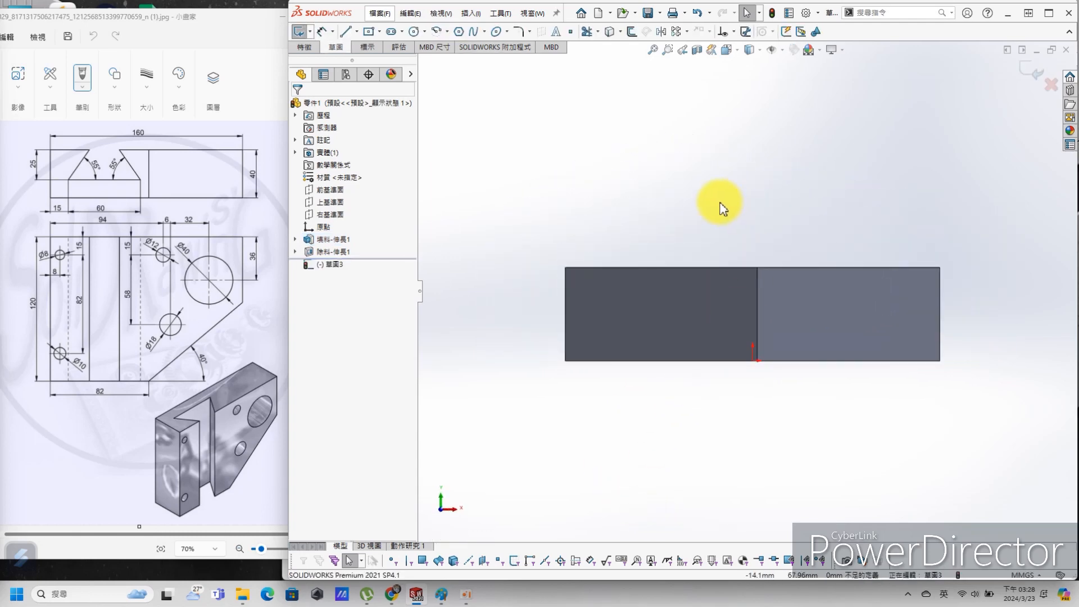
pyautogui.click(347, 32)
pyautogui.click(606, 268)
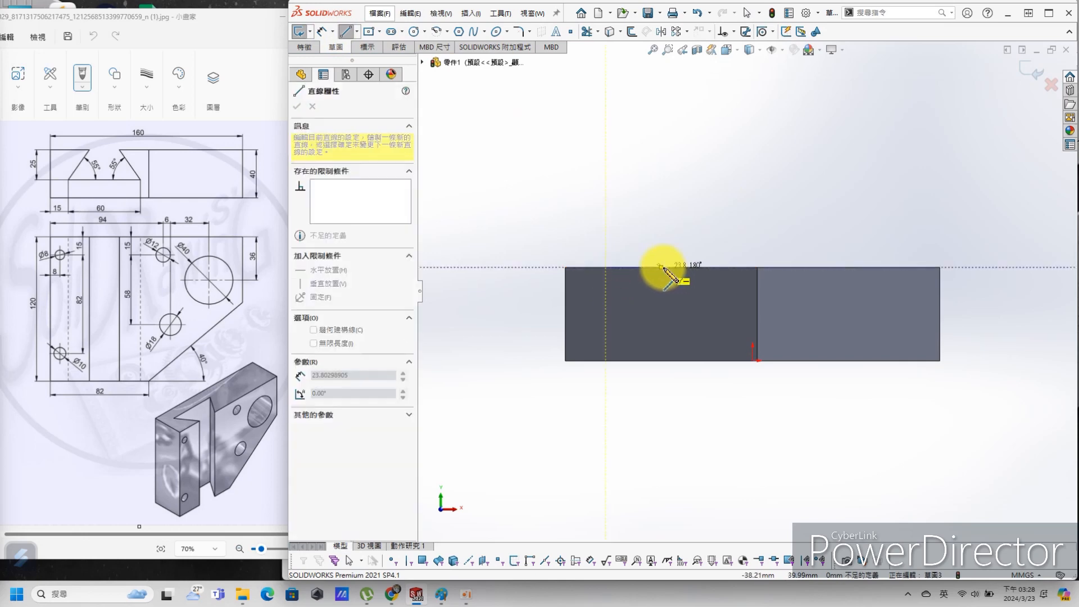
pyautogui.click(669, 267)
pyautogui.click(693, 320)
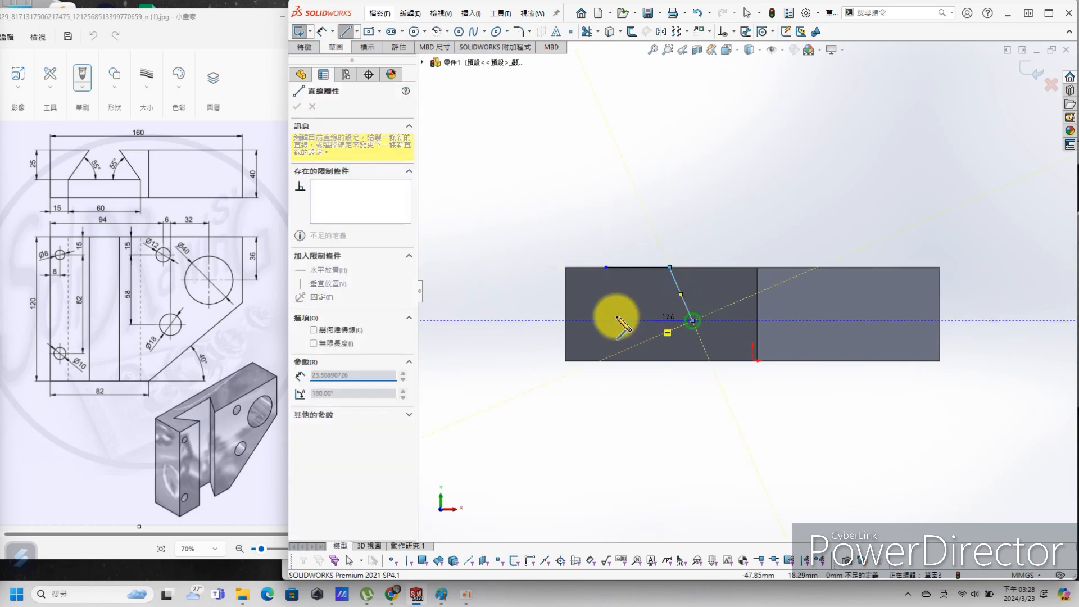
pyautogui.click(582, 321)
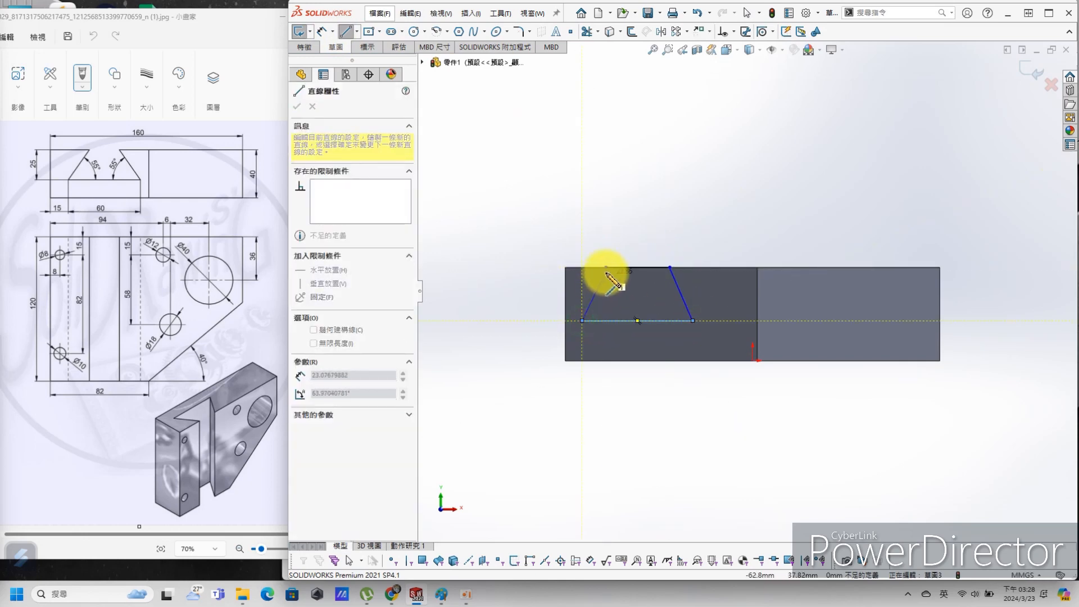
pyautogui.click(605, 268)
pyautogui.press('Escape')
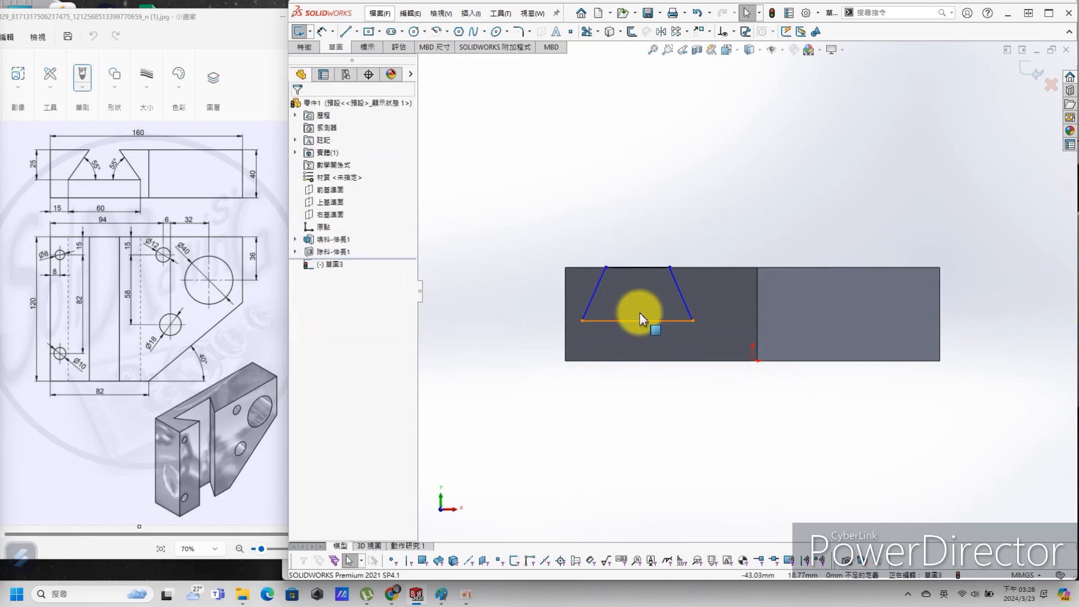
# - Apply an equal-length relation to the trapezoid's two slanted sides
pyautogui.click(590, 303)
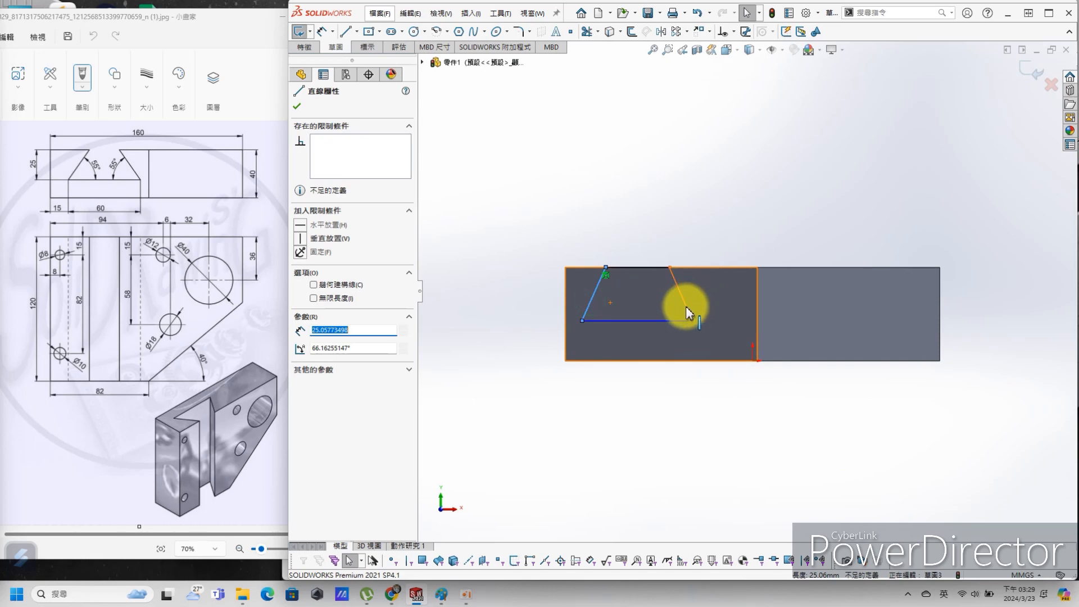
pyautogui.keyDown('ctrl'); pyautogui.click(684, 306); pyautogui.keyUp('ctrl')
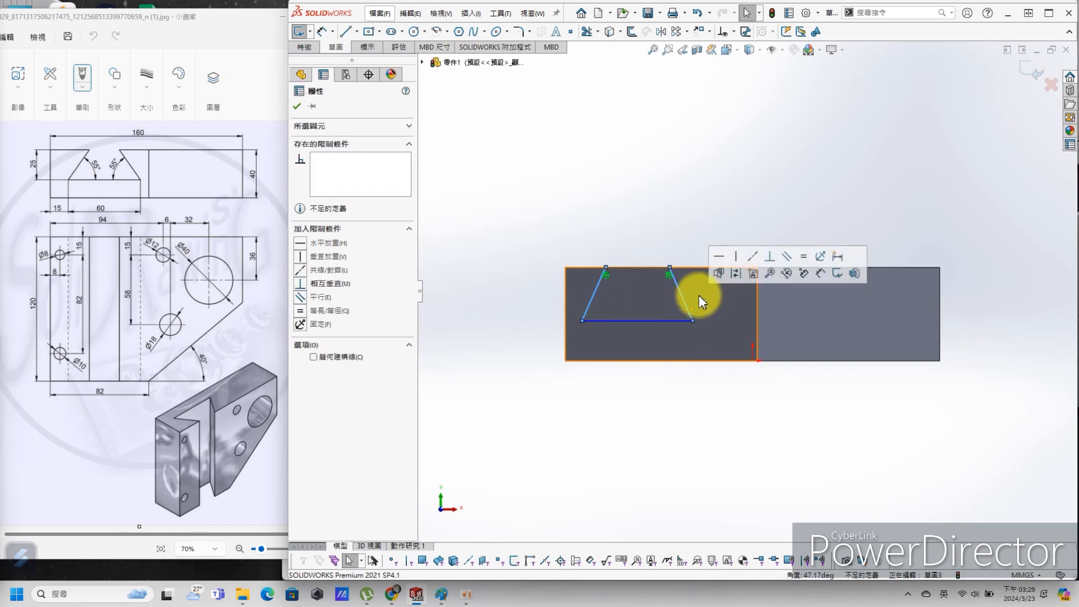
pyautogui.click(798, 257)
pyautogui.click(618, 168)
# - Dimension the distance between the trapezoid's two horizontal sides at 25 mm
pyautogui.press('s')
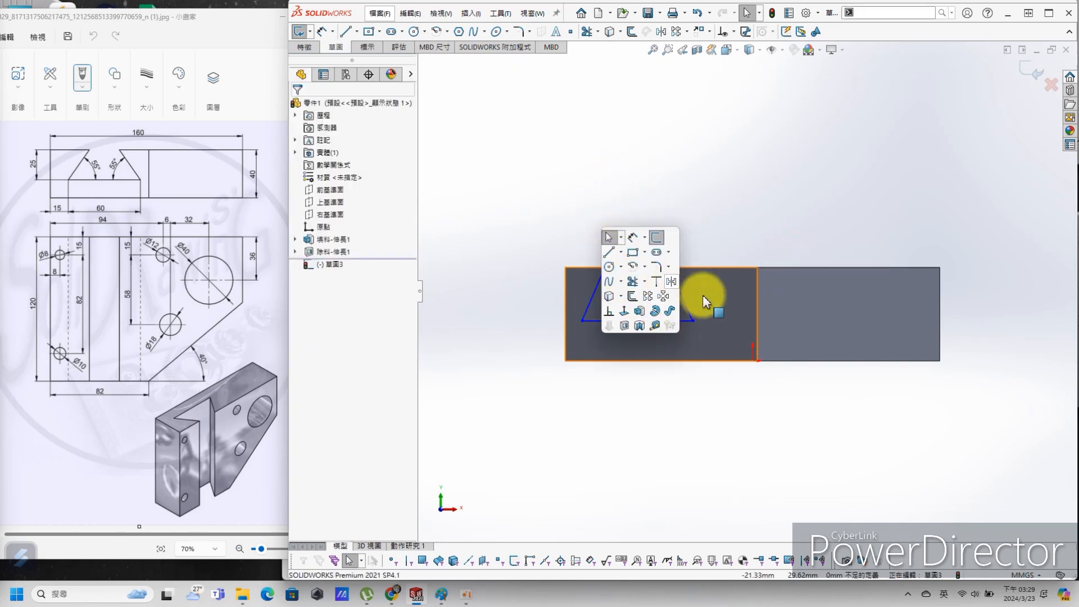
pyautogui.click(632, 237)
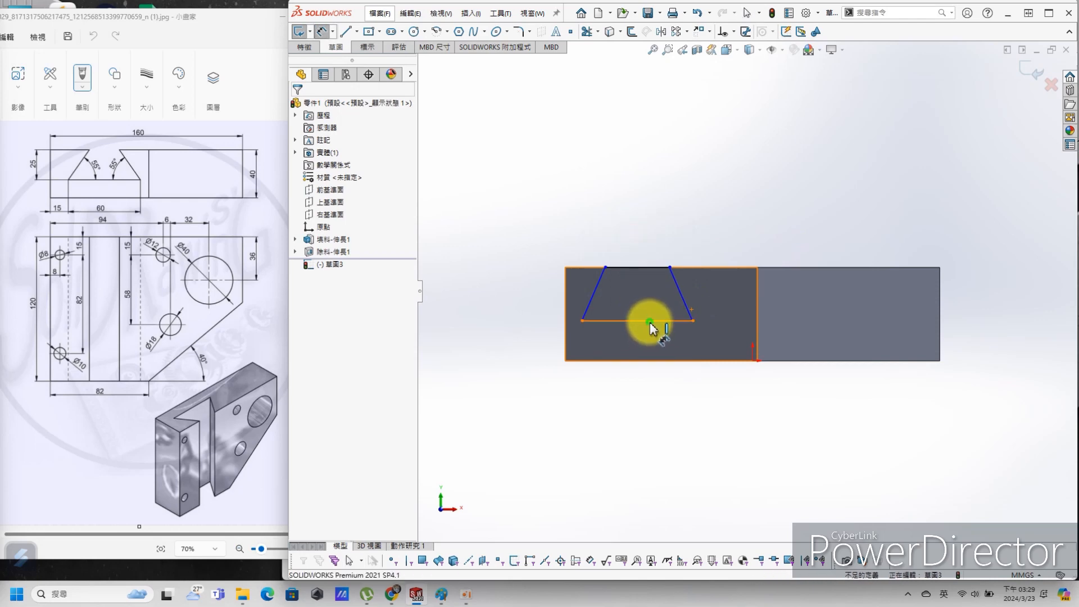
pyautogui.click(650, 321)
pyautogui.click(643, 268)
pyautogui.click(499, 270)
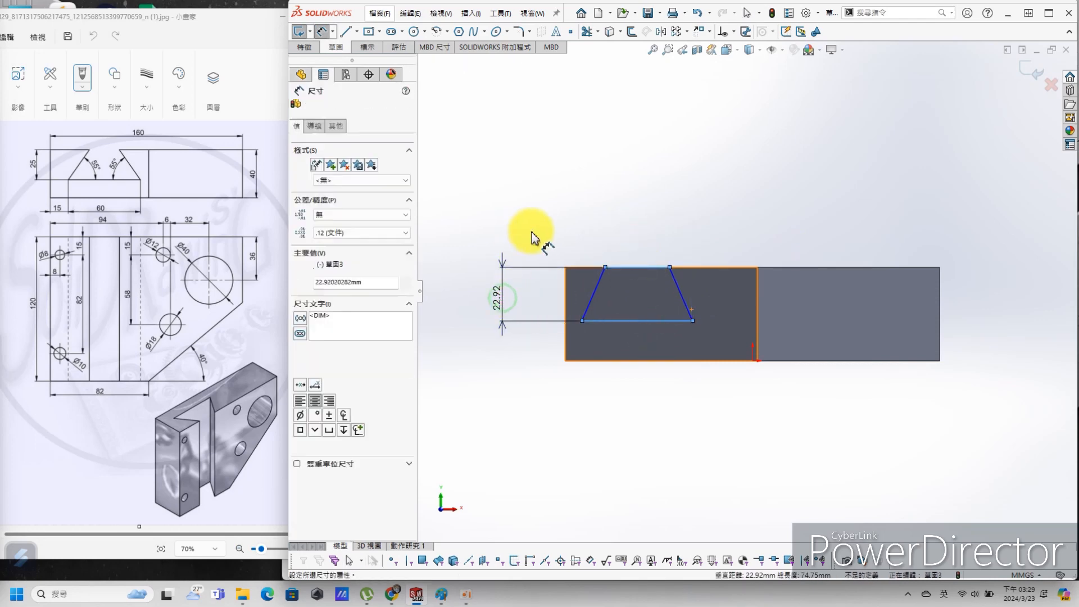
pyautogui.write('8')
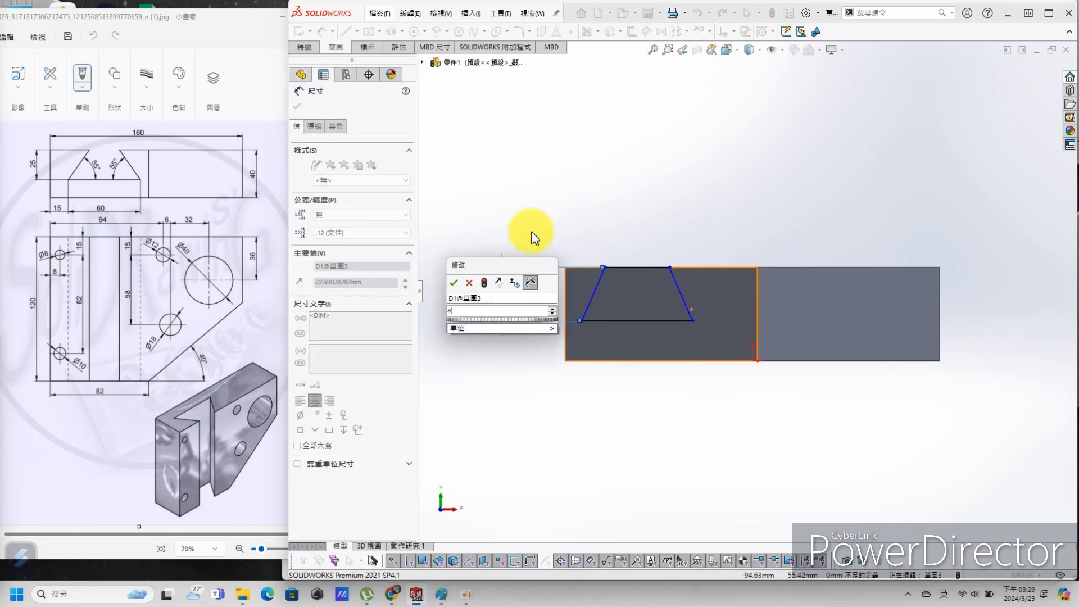
pyautogui.press('BackSpace')
pyautogui.write('25')
pyautogui.press('Return')
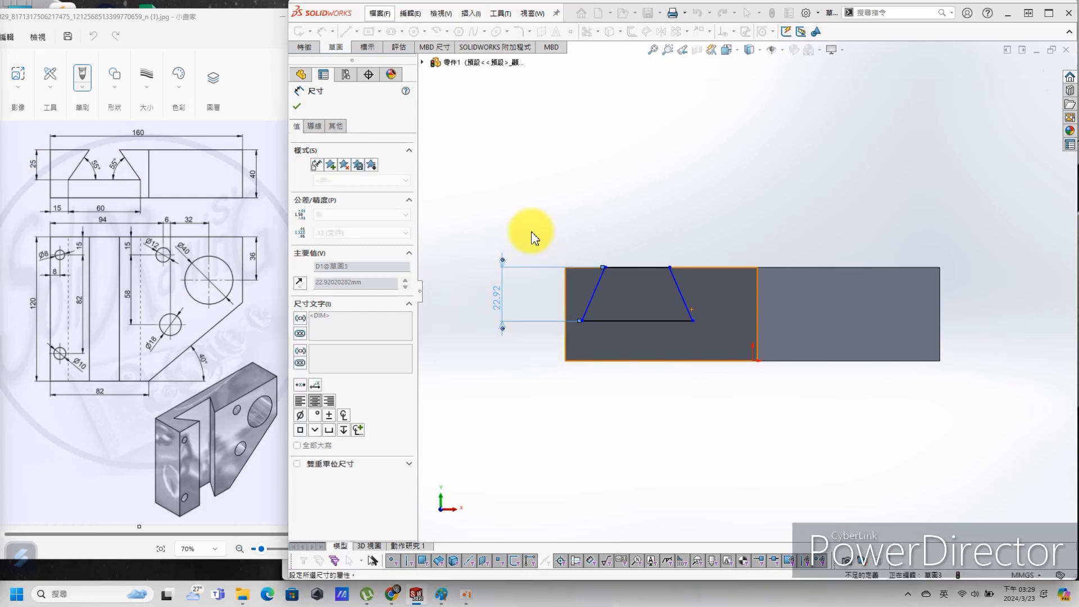
# - Make the trapezoid's upper side collinear with the block's upper edge
pyautogui.click(653, 269)
pyautogui.keyDown('ctrl'); pyautogui.click(719, 268); pyautogui.keyUp('ctrl')
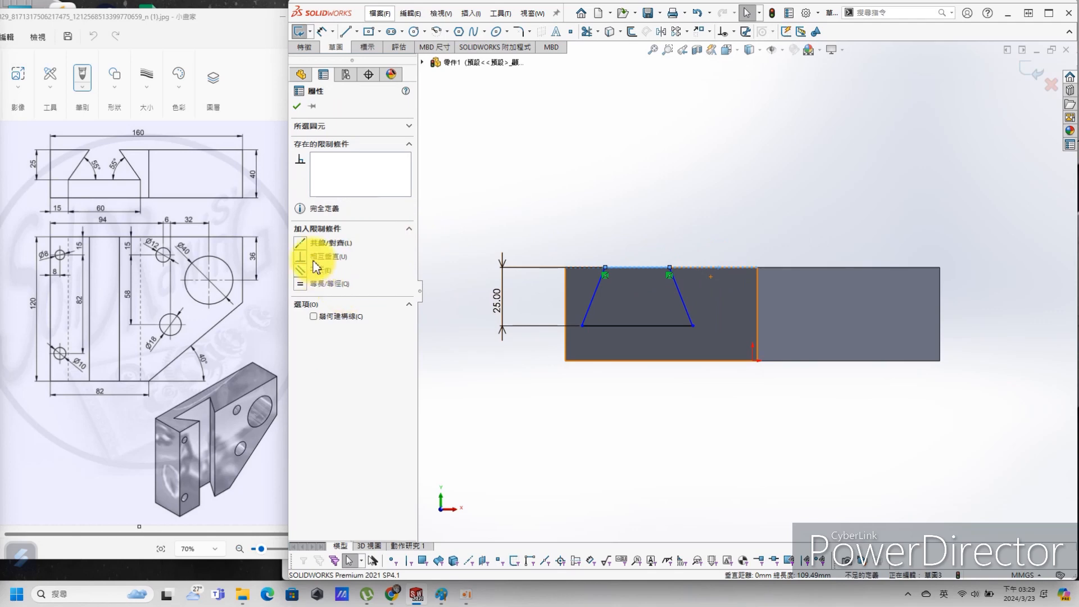
pyautogui.click(302, 244)
pyautogui.click(692, 448)
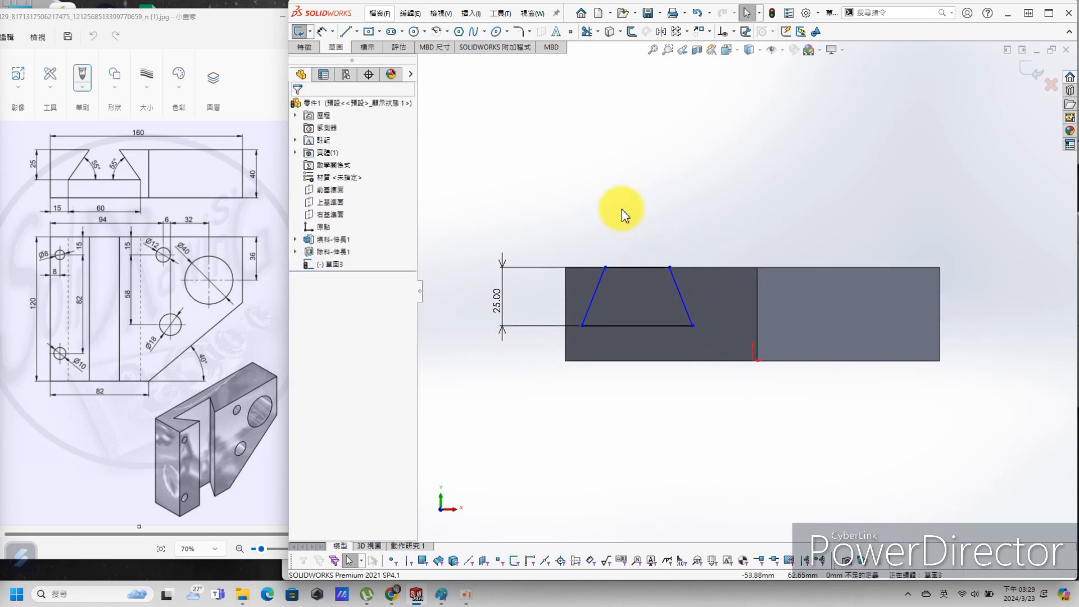
# - Dimension the angle between the trapezoid's base and its left slanted side at 55°
pyautogui.press('s')
pyautogui.click(682, 133)
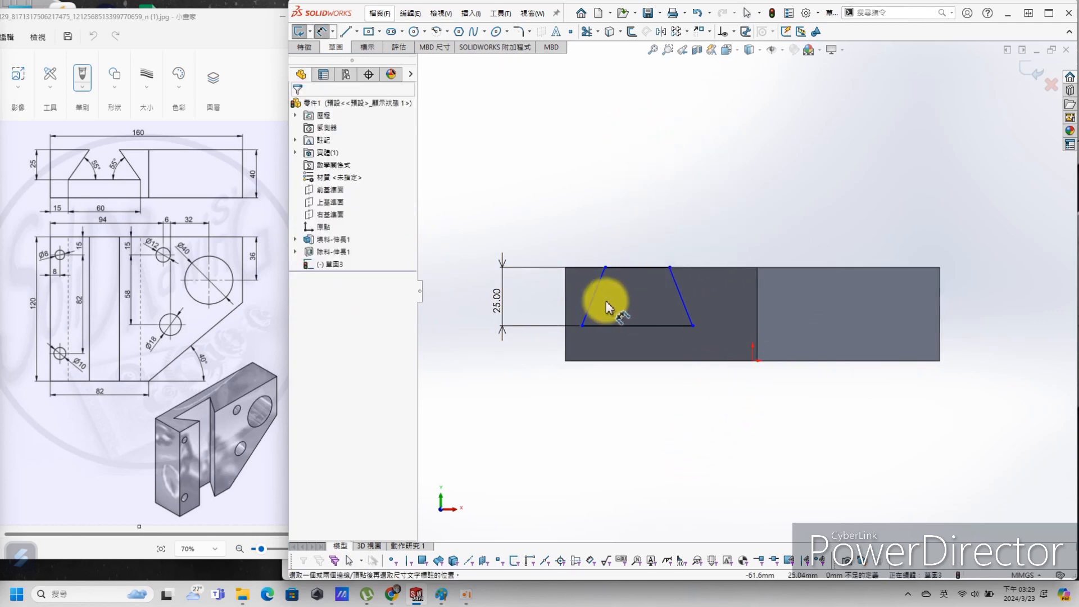
pyautogui.click(615, 326)
pyautogui.click(593, 297)
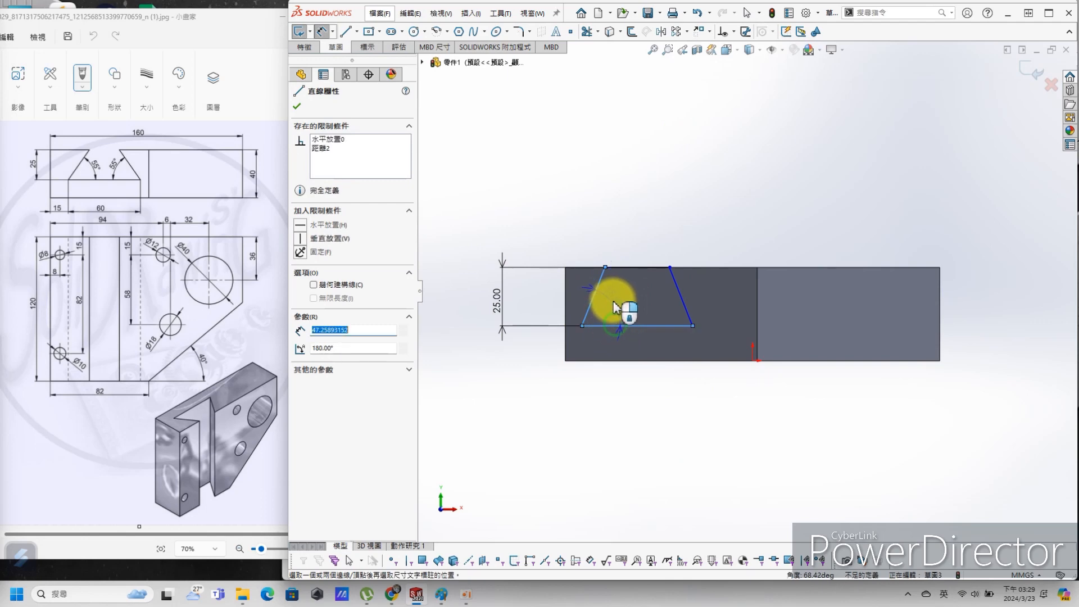
pyautogui.click(837, 326)
pyautogui.write('55')
pyautogui.press('Return')
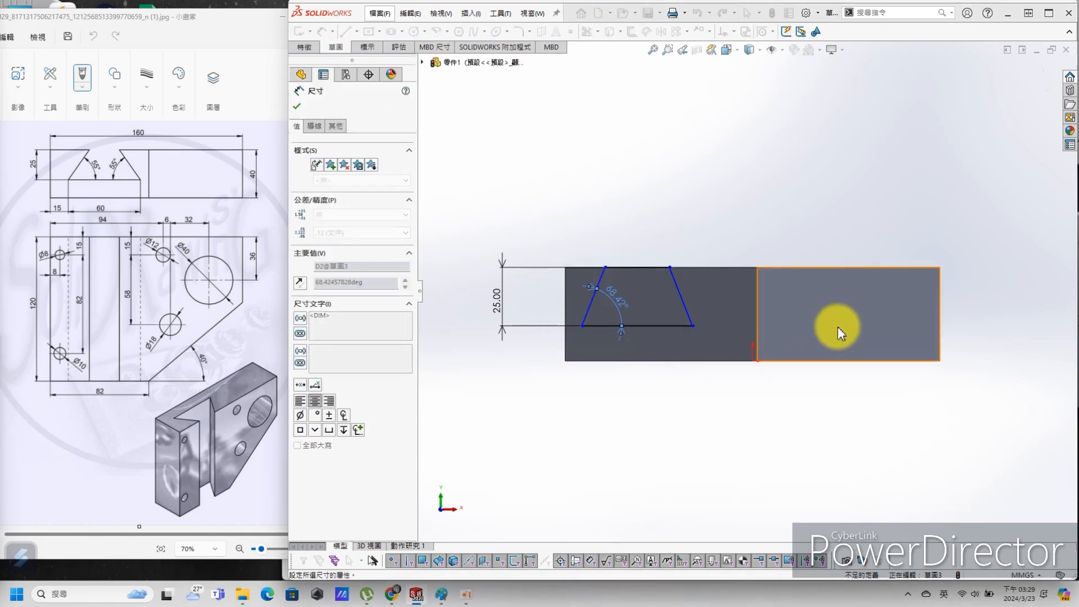
pyautogui.press('Escape')
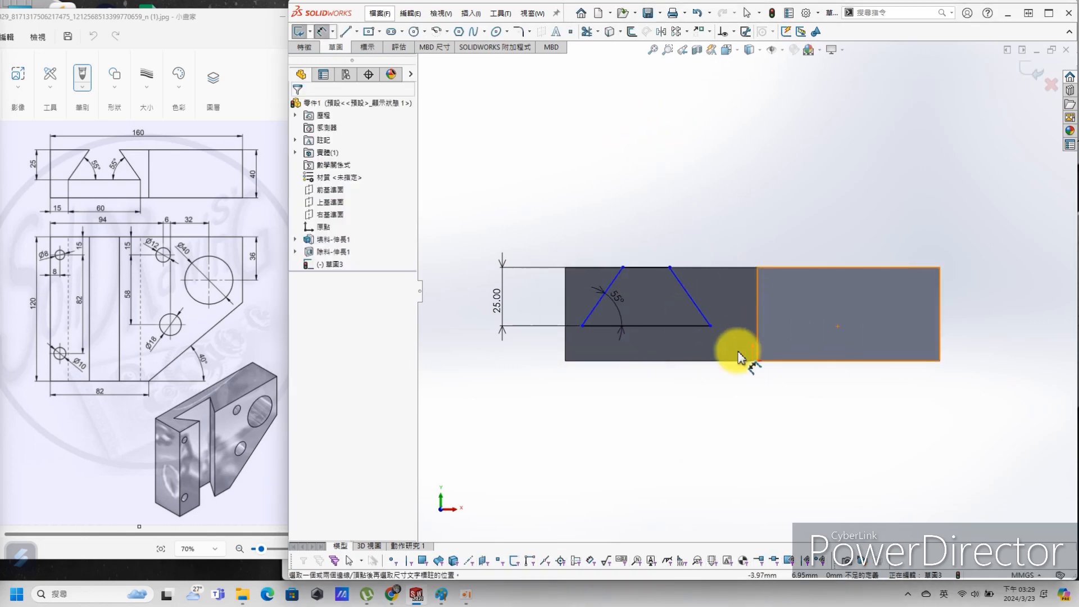
# - Dimension the length of the trapezoid's base at 60 mm
pyautogui.click(662, 325)
pyautogui.click(654, 409)
pyautogui.write('60')
pyautogui.press('Return')
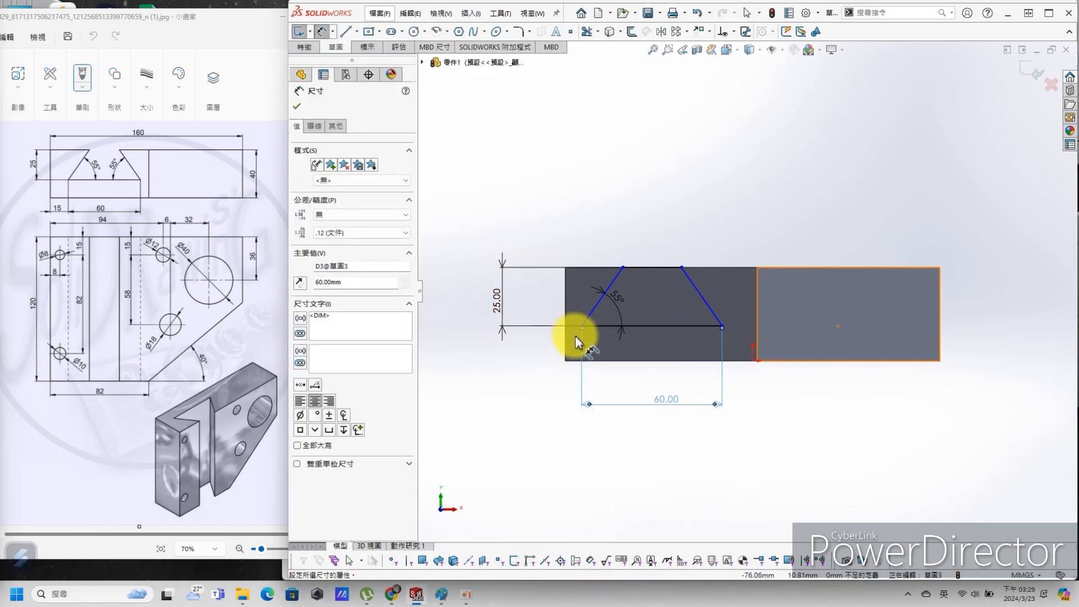
# - Dimension the distance from the block's left edge to the trapezoid's lower-left corner at 15 mm
pyautogui.click(565, 354)
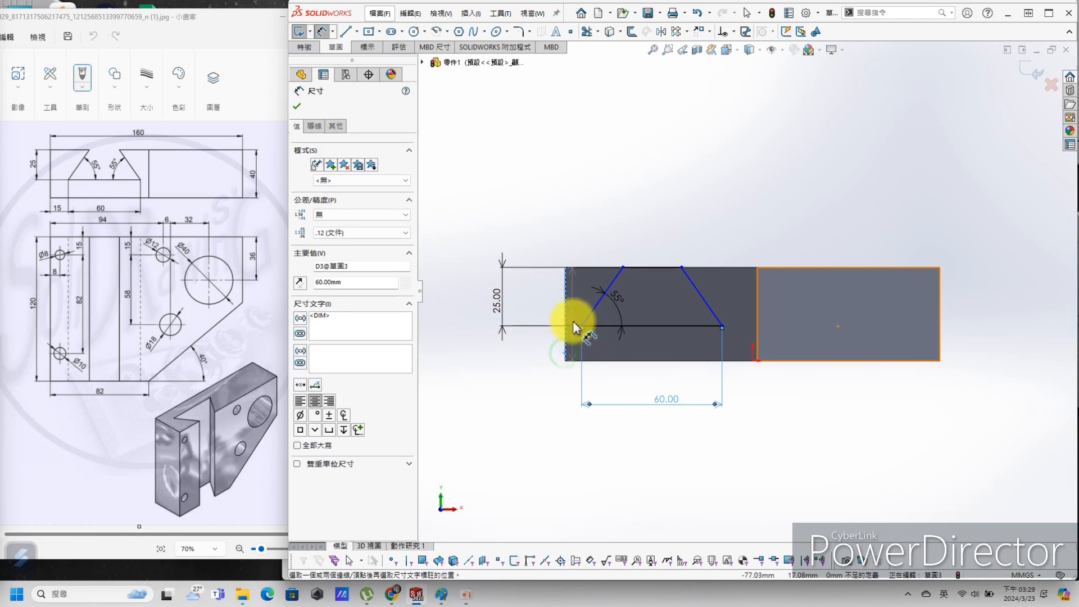
pyautogui.click(582, 326)
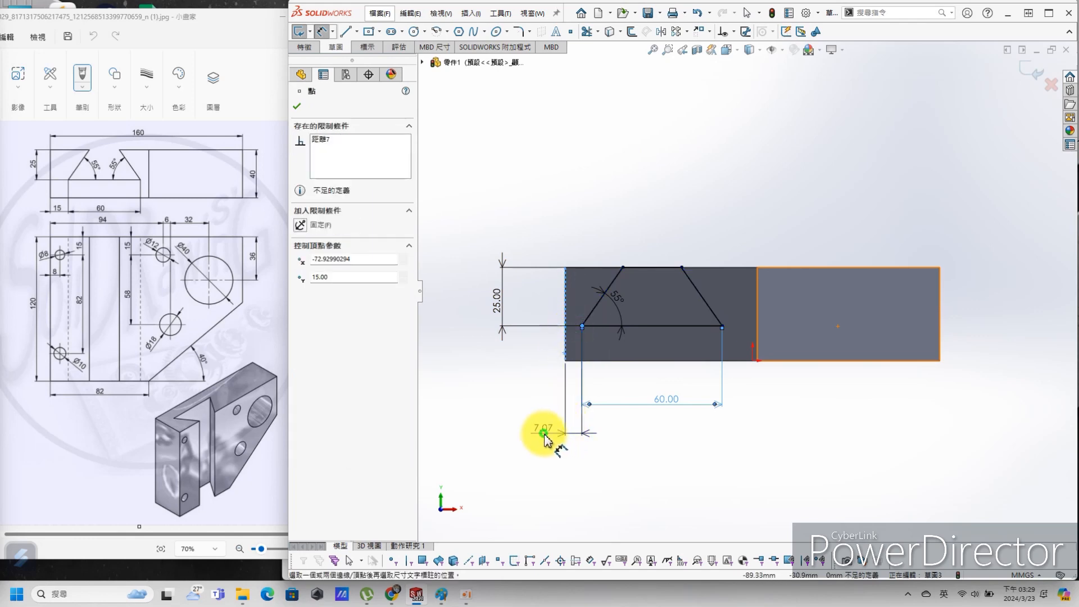
pyautogui.click(526, 386)
pyautogui.write('15')
pyautogui.press('Return')
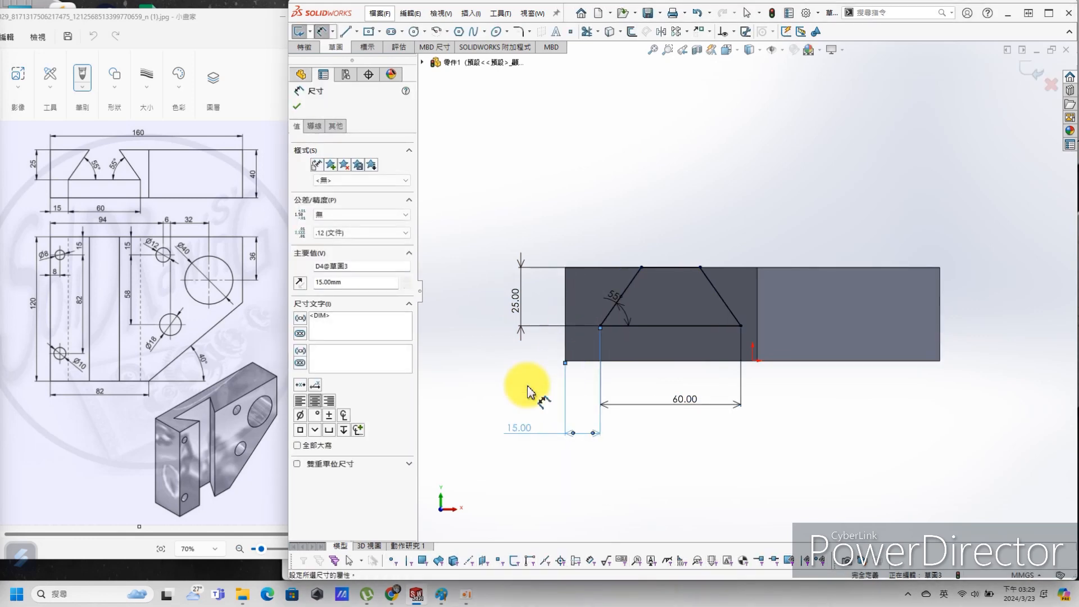
pyautogui.click(699, 502)
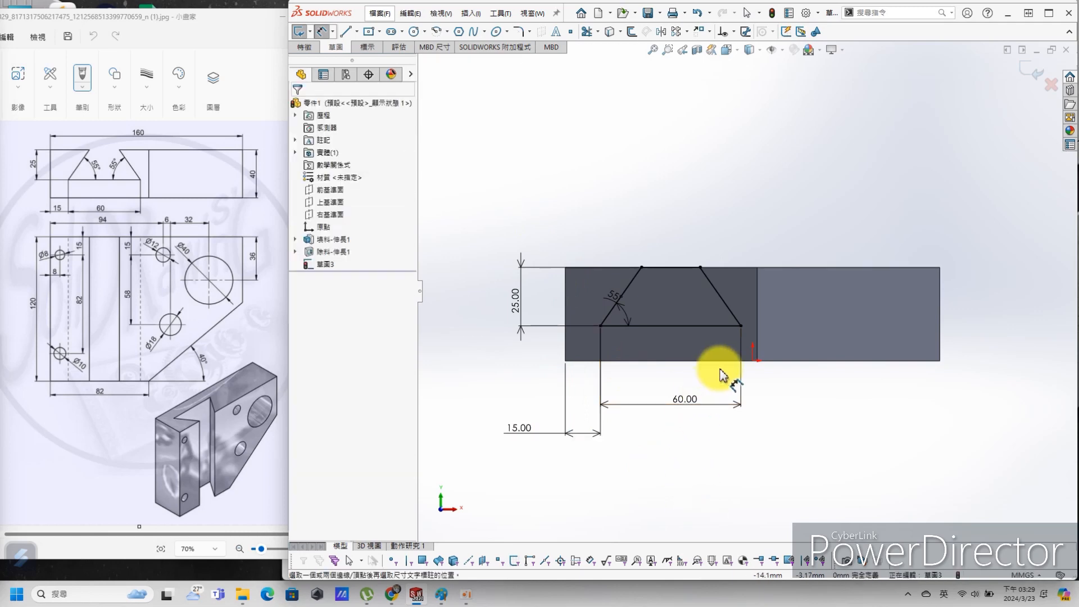
# - Cut-extrude the trapezoid profile through all to form the dovetail slot
pyautogui.press('s')
pyautogui.click(745, 467)
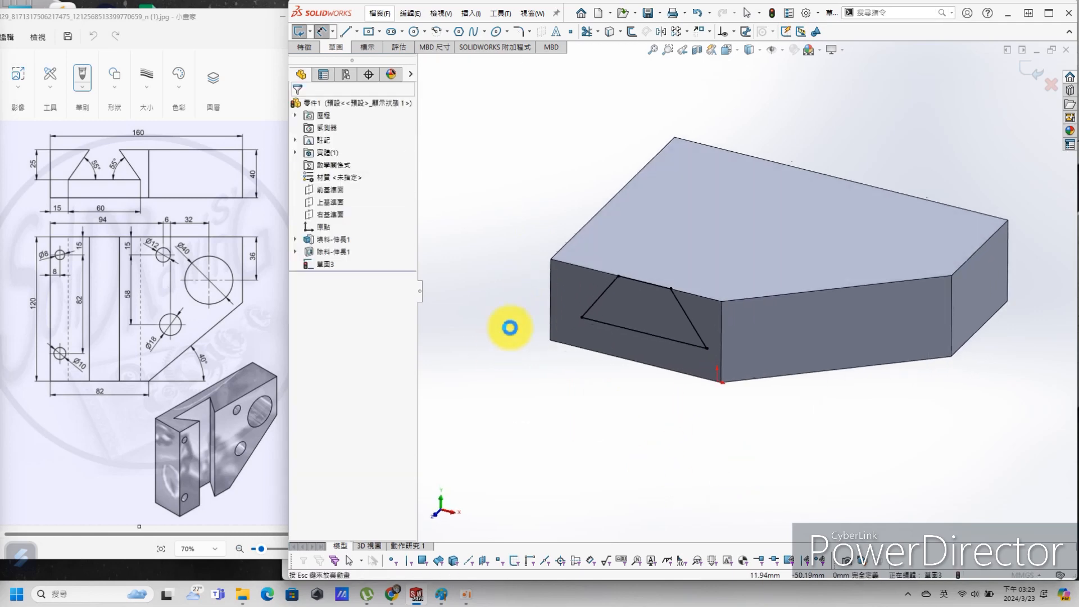
pyautogui.click(351, 173)
pyautogui.click(343, 193)
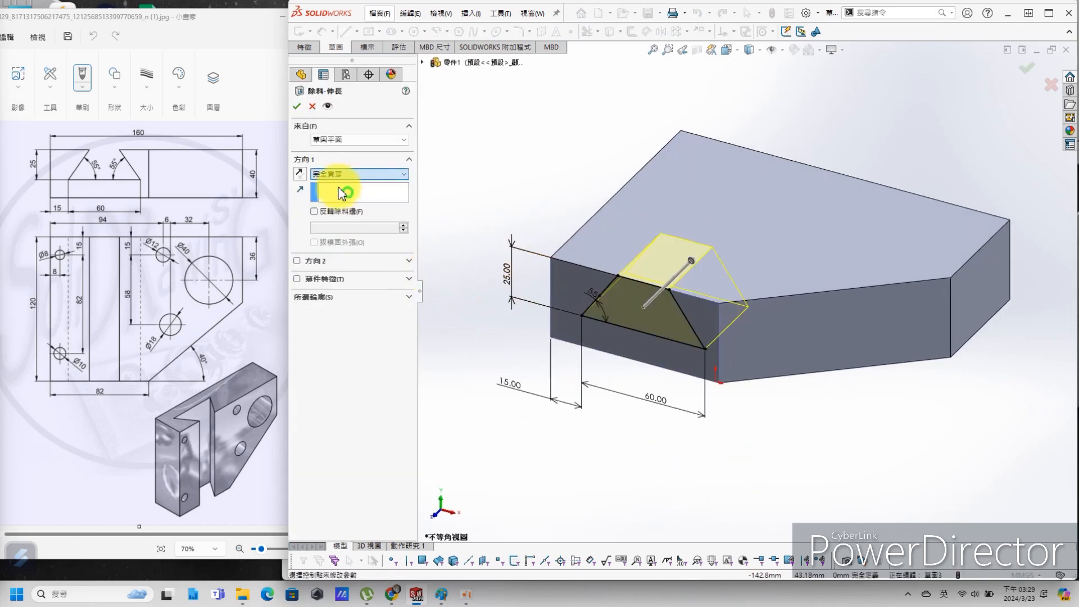
pyautogui.click(297, 106)
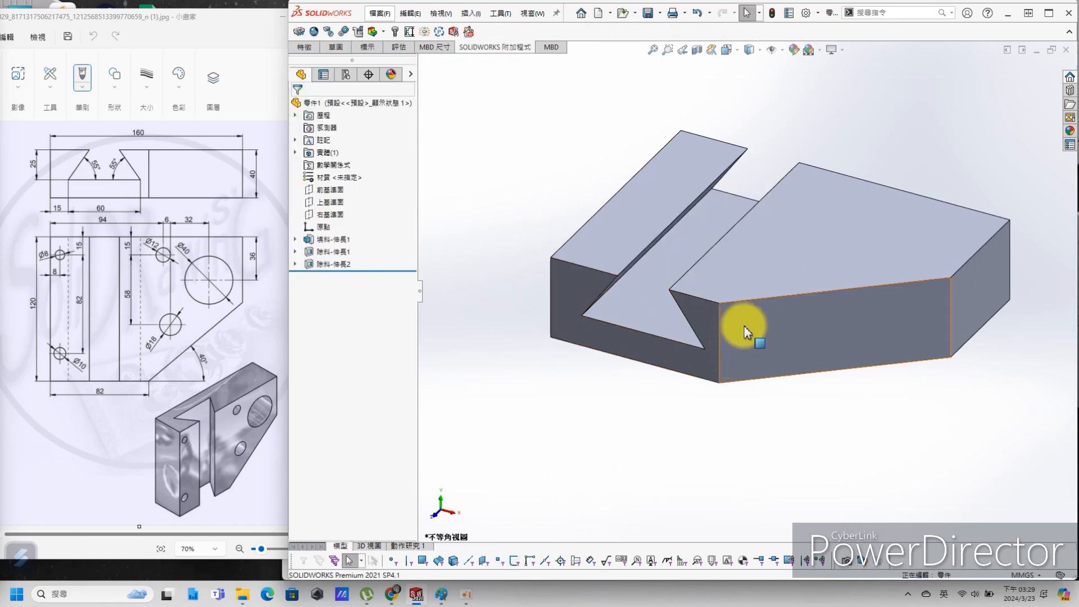
pyautogui.click(889, 262)
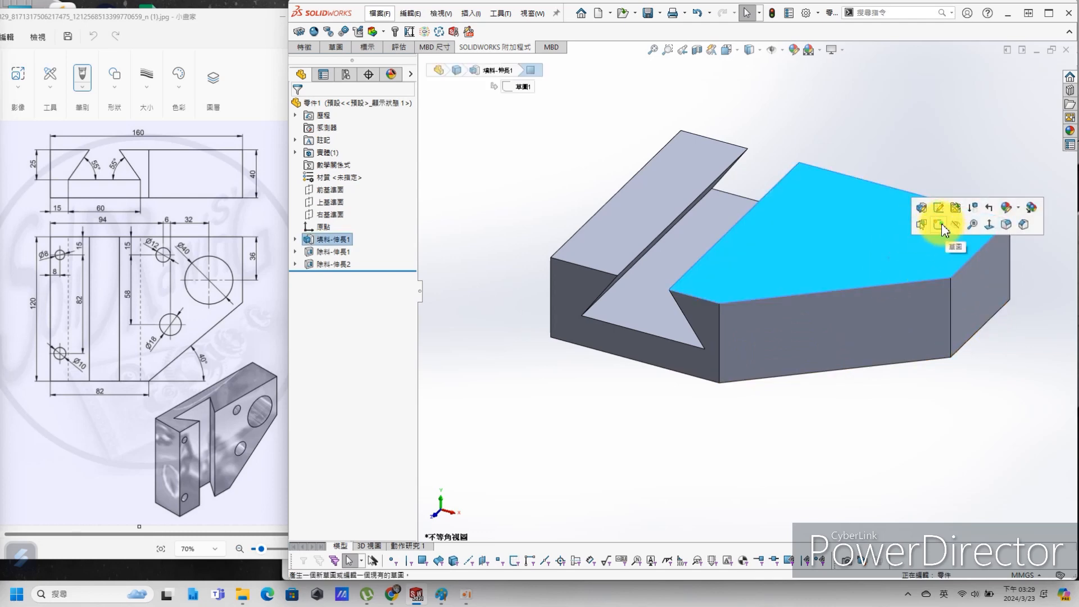
pyautogui.click(942, 226)
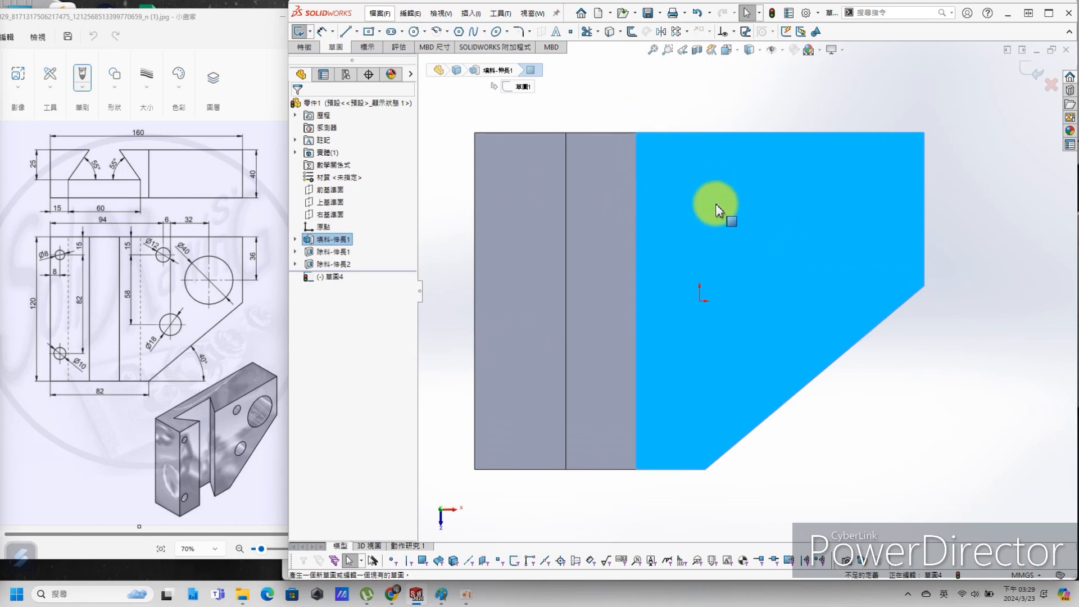
pyautogui.click(1060, 83)
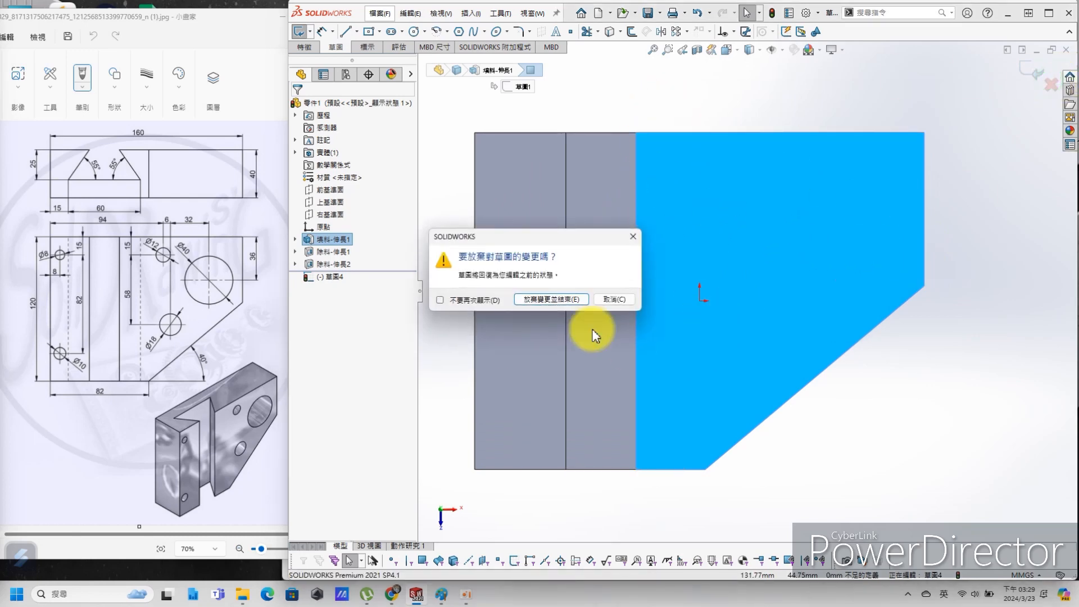
pyautogui.click(545, 302)
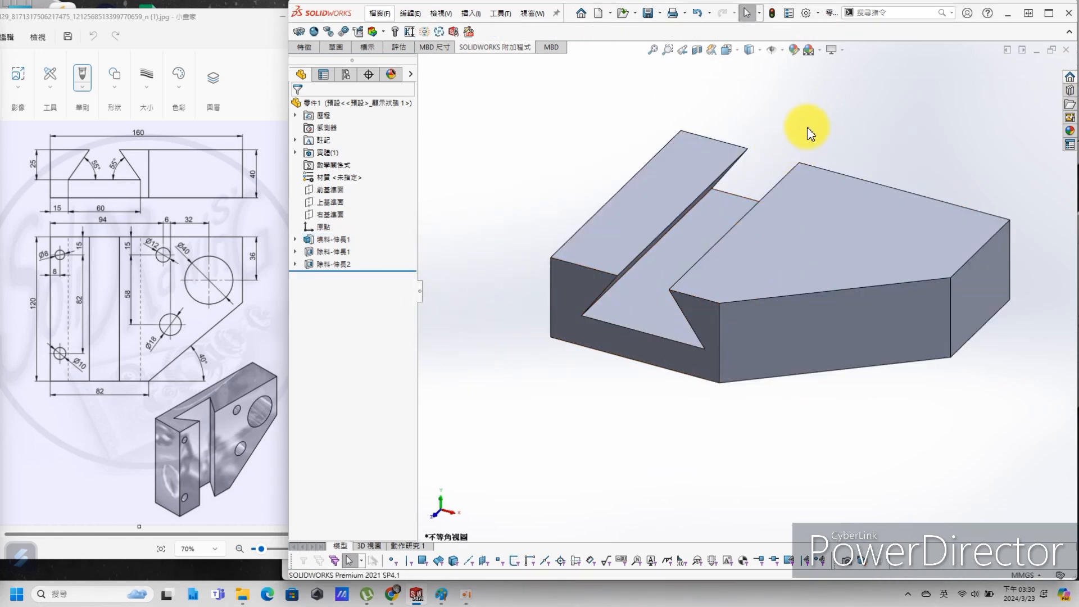
# - Set up a JIS dowel hole of size Ø8.0 with the Hole Wizard, ending through all
pyautogui.press('s')
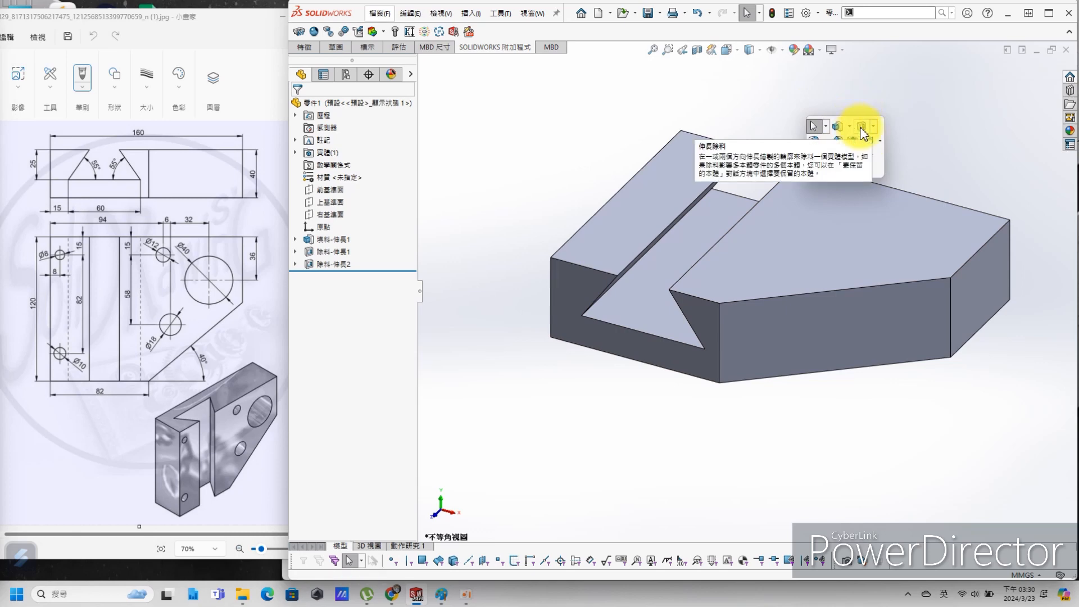
pyautogui.click(856, 157)
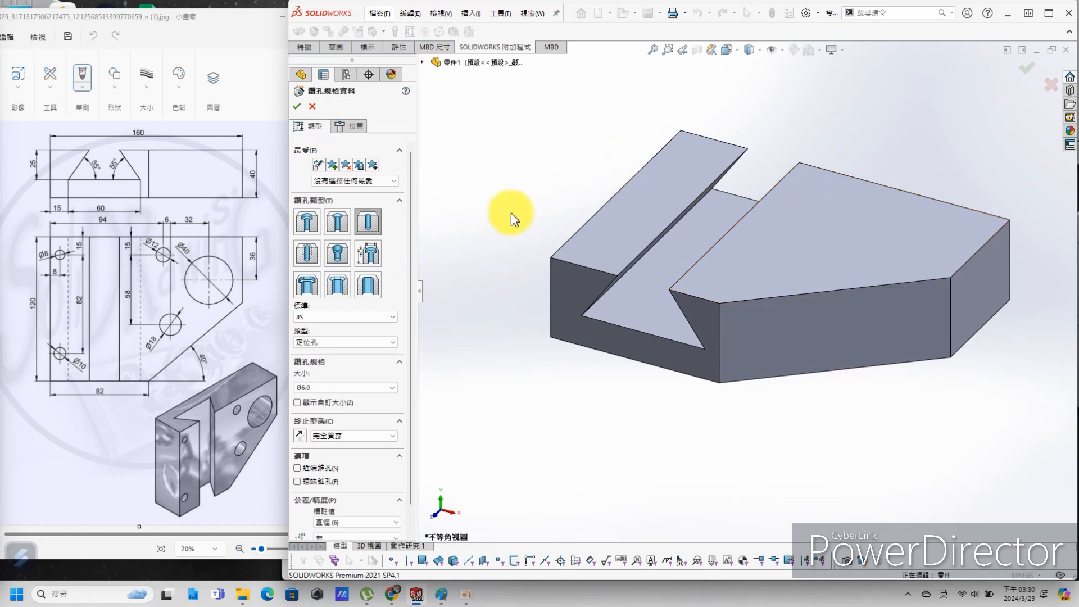
pyautogui.click(368, 223)
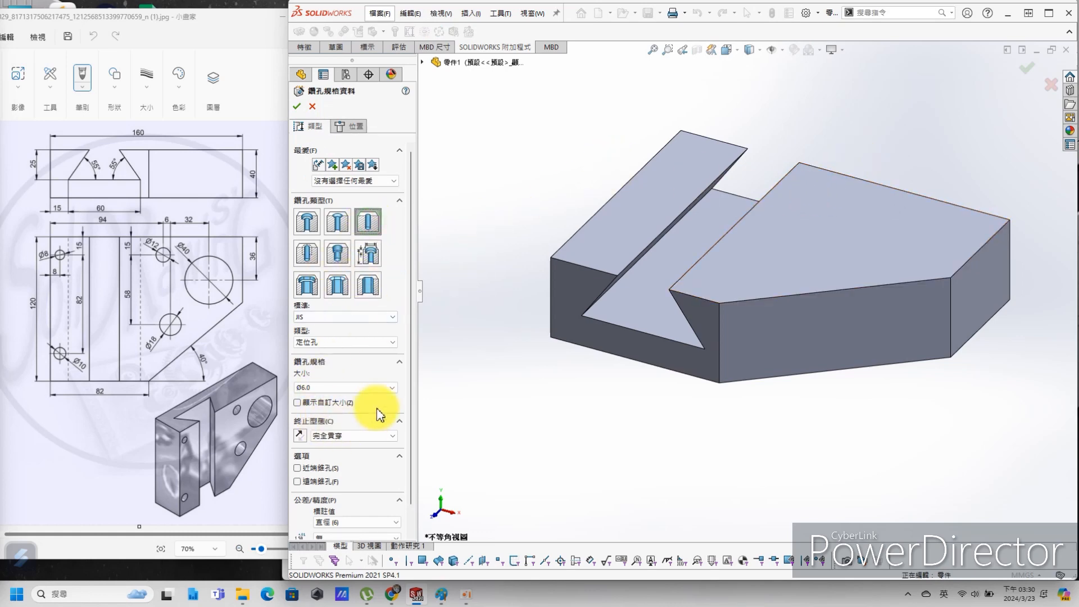
pyautogui.click(360, 387)
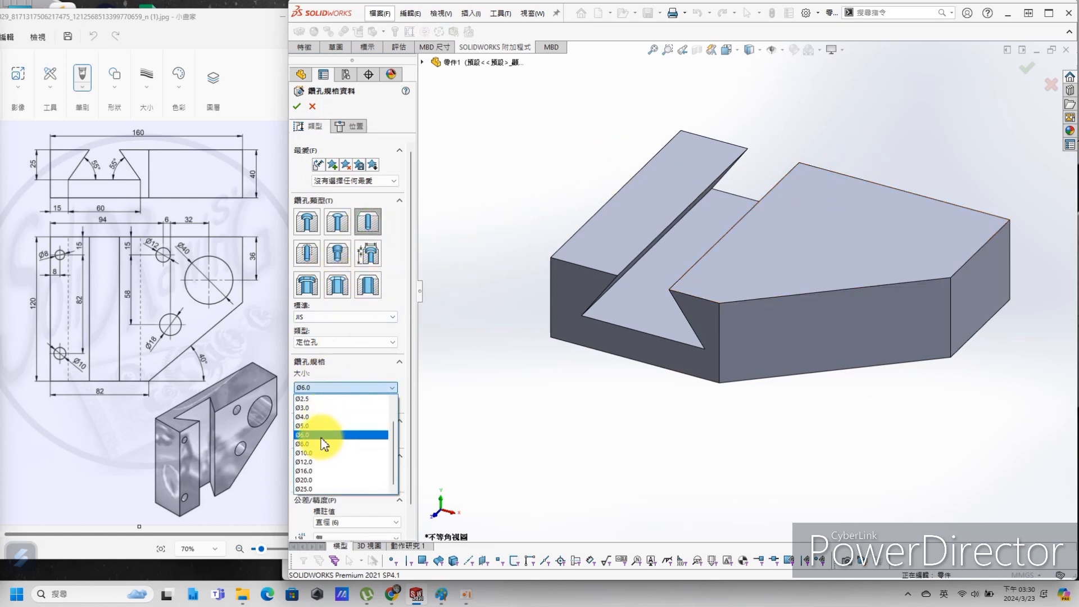
pyautogui.click(320, 444)
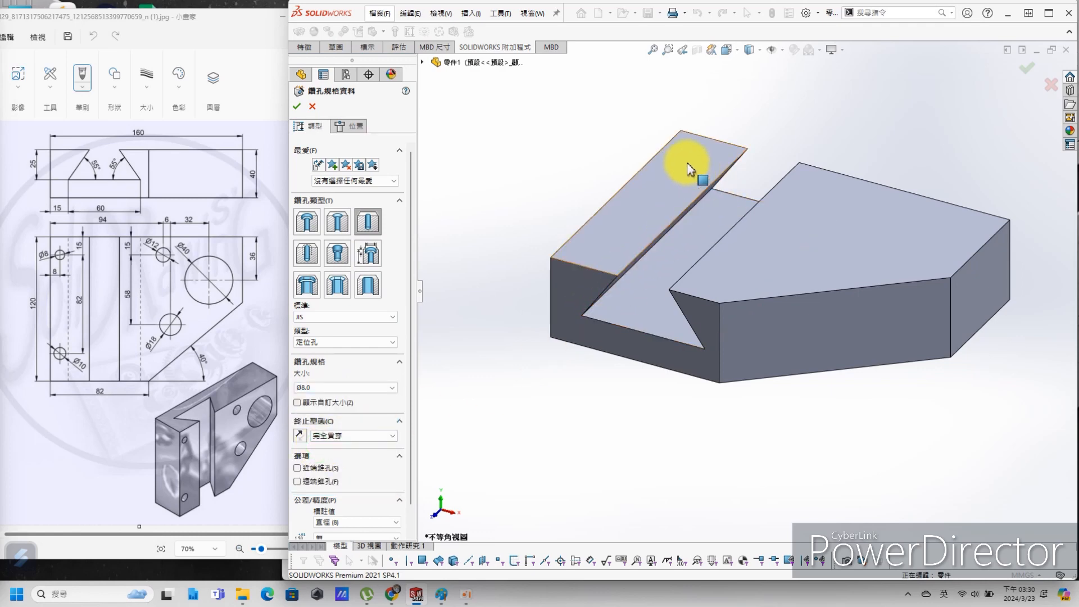
# - Place the Ø8.0 hole's centre on the narrow strip of the top face beside the slot, near its upper-left corner
pyautogui.click(349, 126)
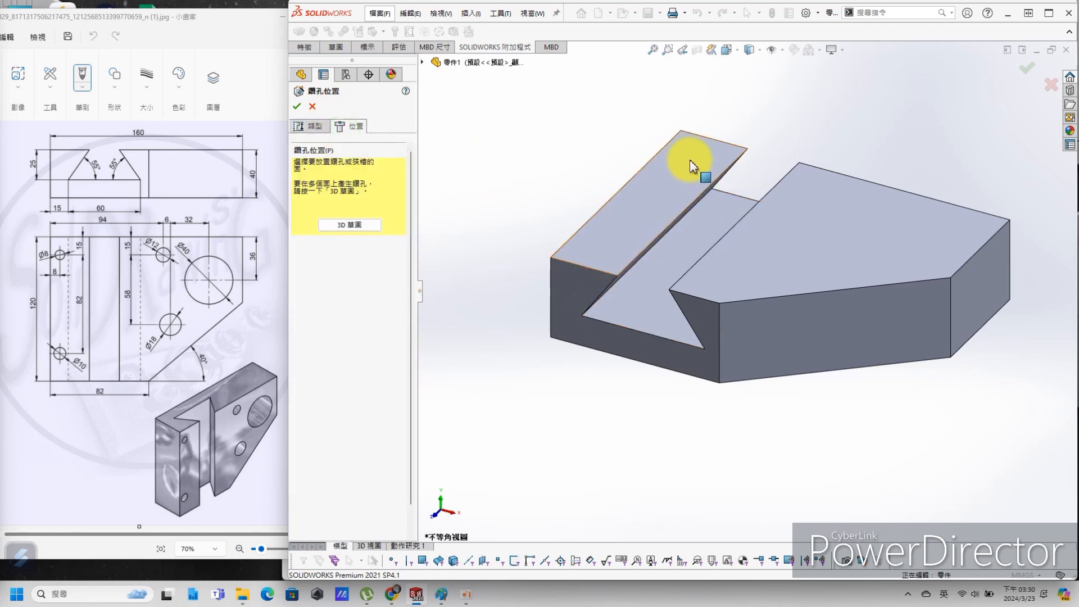
pyautogui.click(684, 156)
pyautogui.click(516, 148)
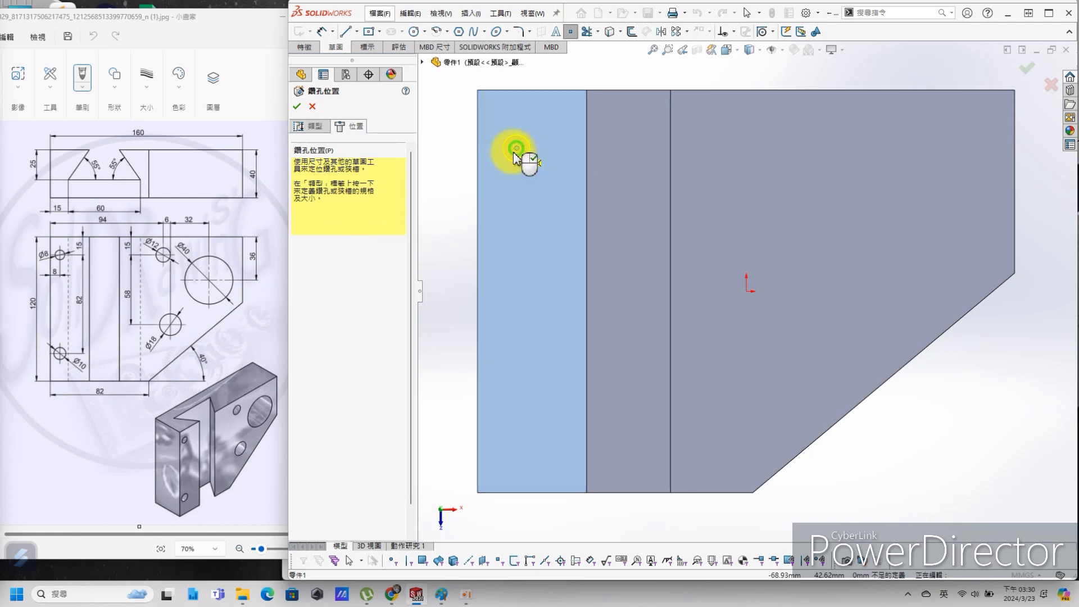
# - Dimension the hole centre 8 mm from the block's left edge
pyautogui.click(320, 32)
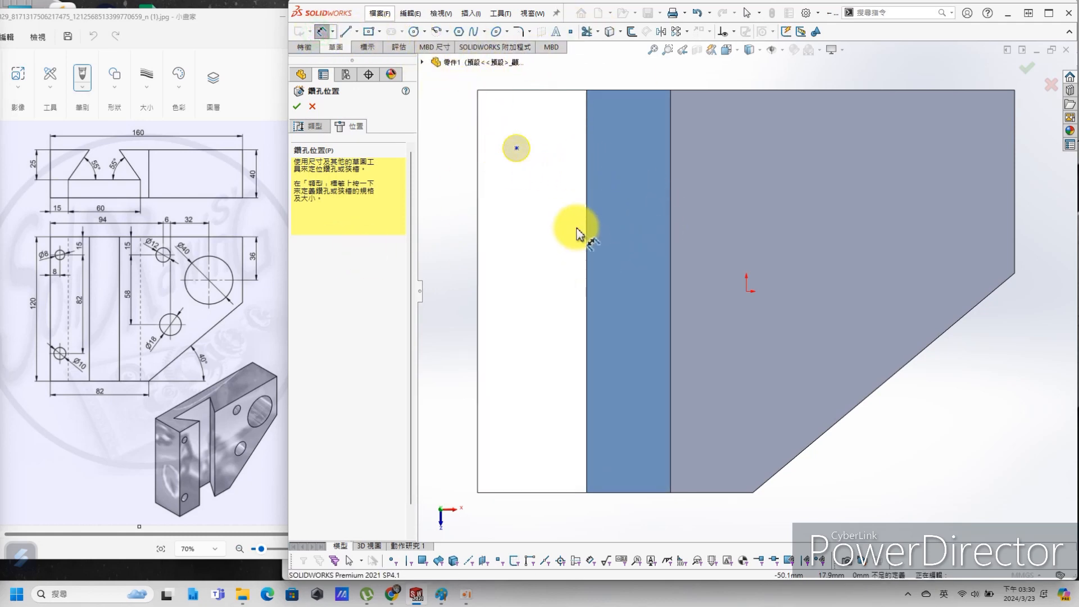
pyautogui.click(516, 148)
pyautogui.click(477, 211)
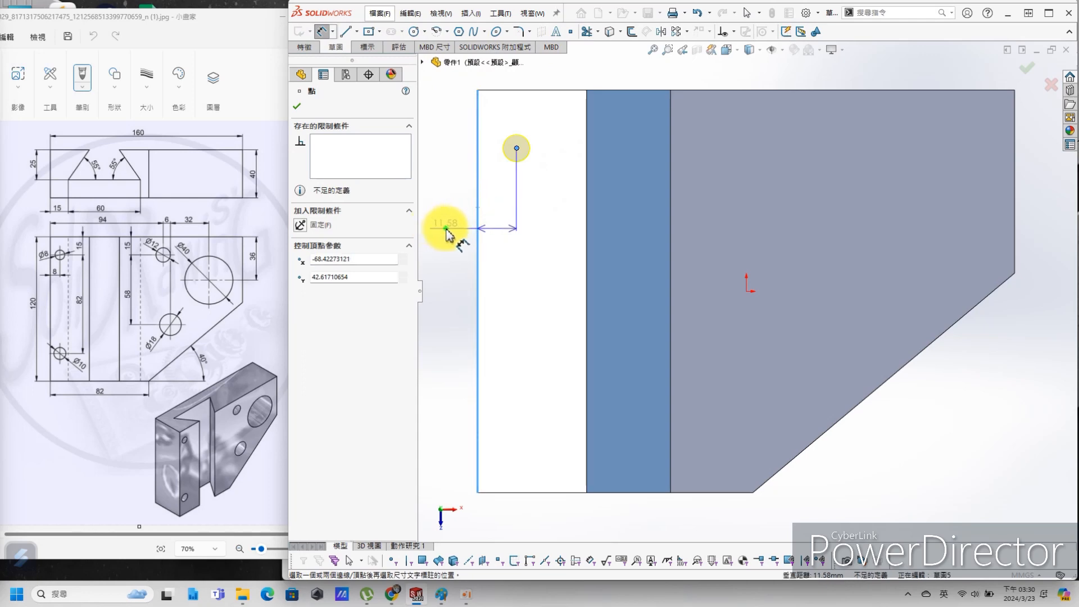
pyautogui.click(444, 227)
pyautogui.write('8')
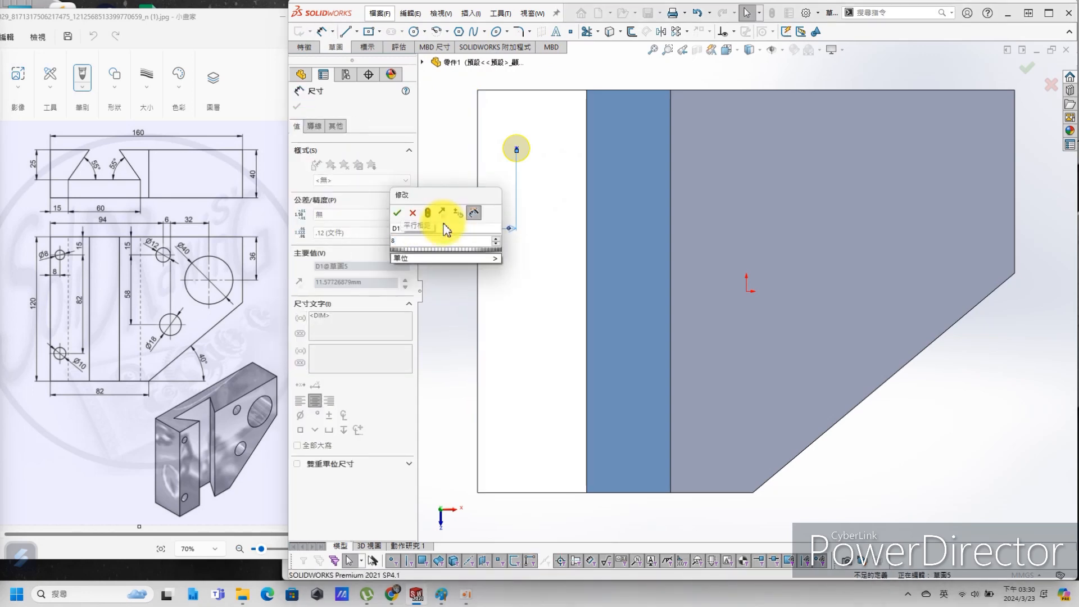
pyautogui.press('Return')
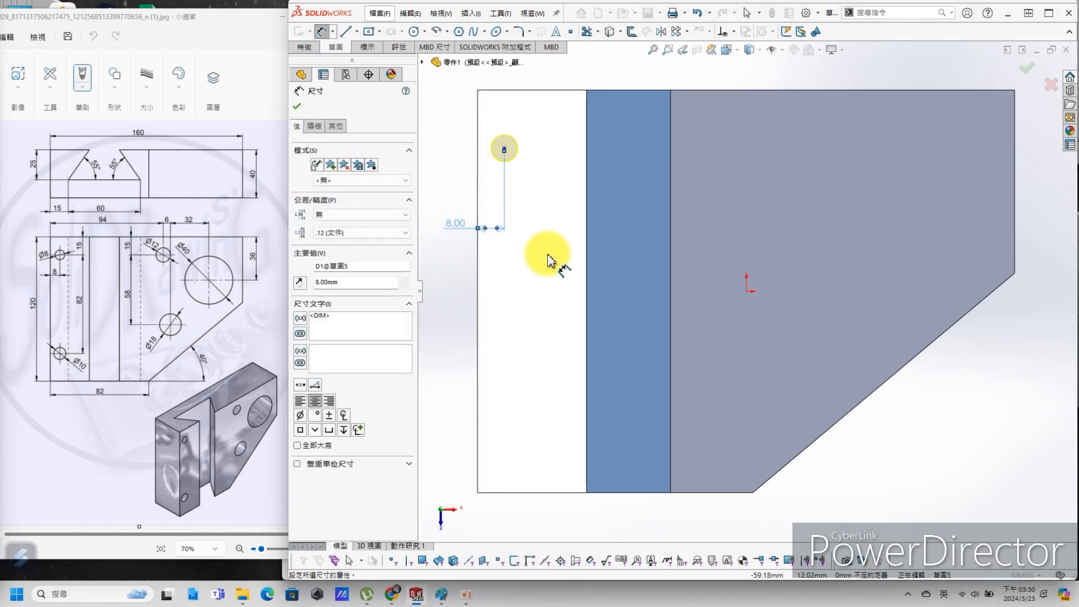
# - Dimension the hole centre 15 mm from the block's upper edge and complete the Ø8.0 hole
pyautogui.click(556, 91)
pyautogui.click(504, 149)
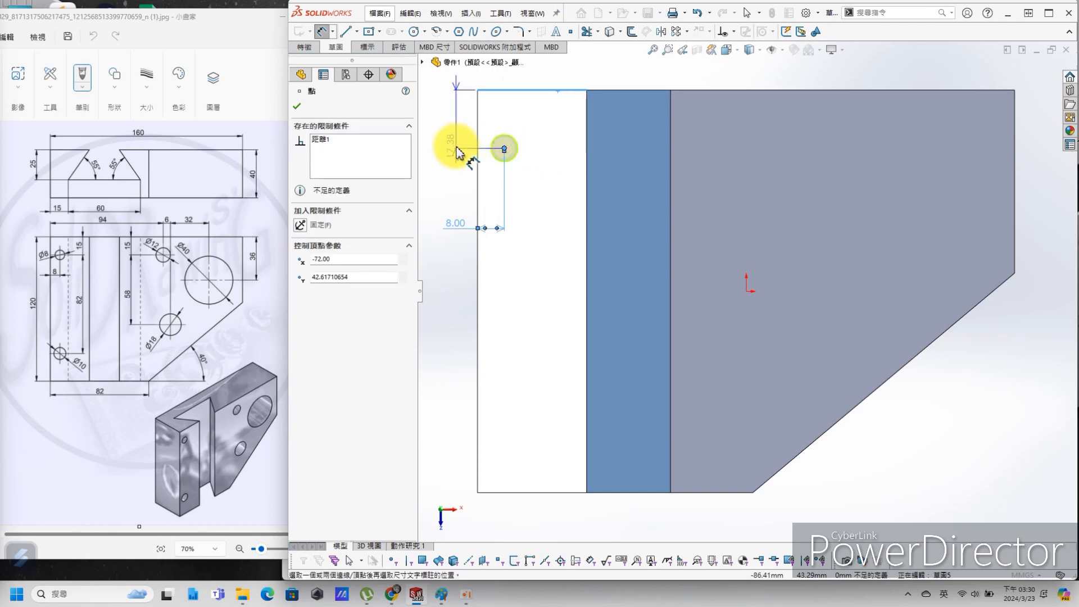
pyautogui.click(465, 145)
pyautogui.write('15')
pyautogui.press('Return')
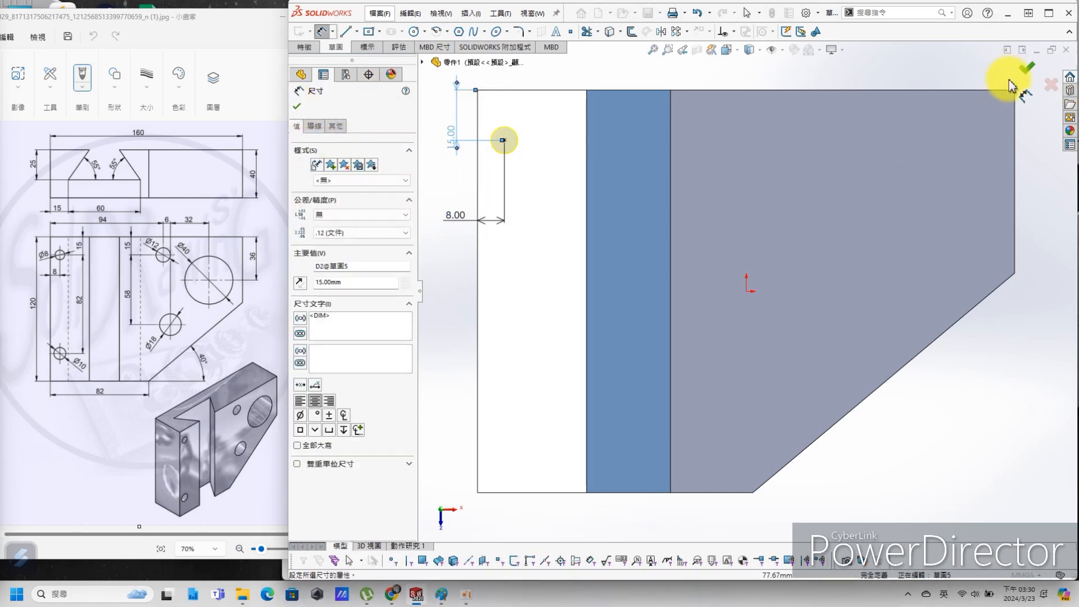
pyautogui.click(1027, 70)
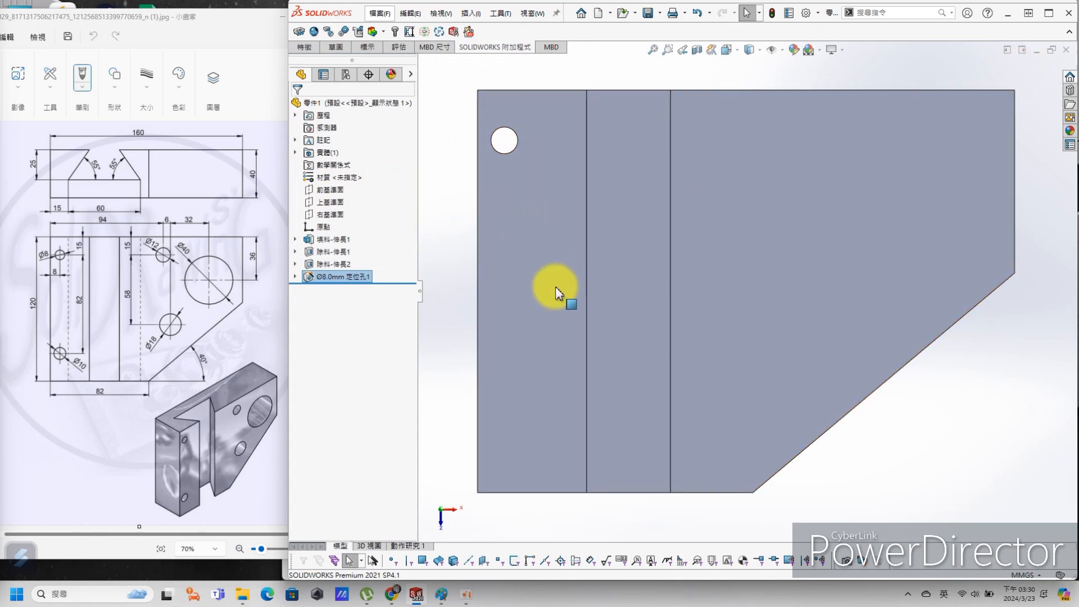
# - Set up another JIS dowel hole with the Hole Wizard, at size Ø10.0
pyautogui.press('f')
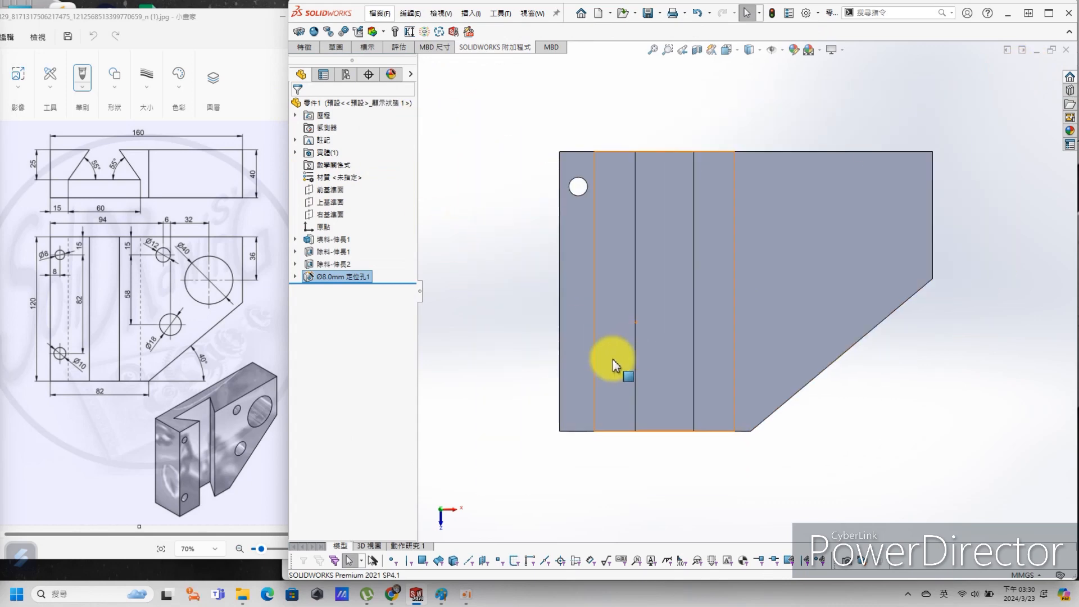
pyautogui.moveTo(696, 397); pyautogui.dragTo(631, 339, button='middle')
pyautogui.click(712, 163)
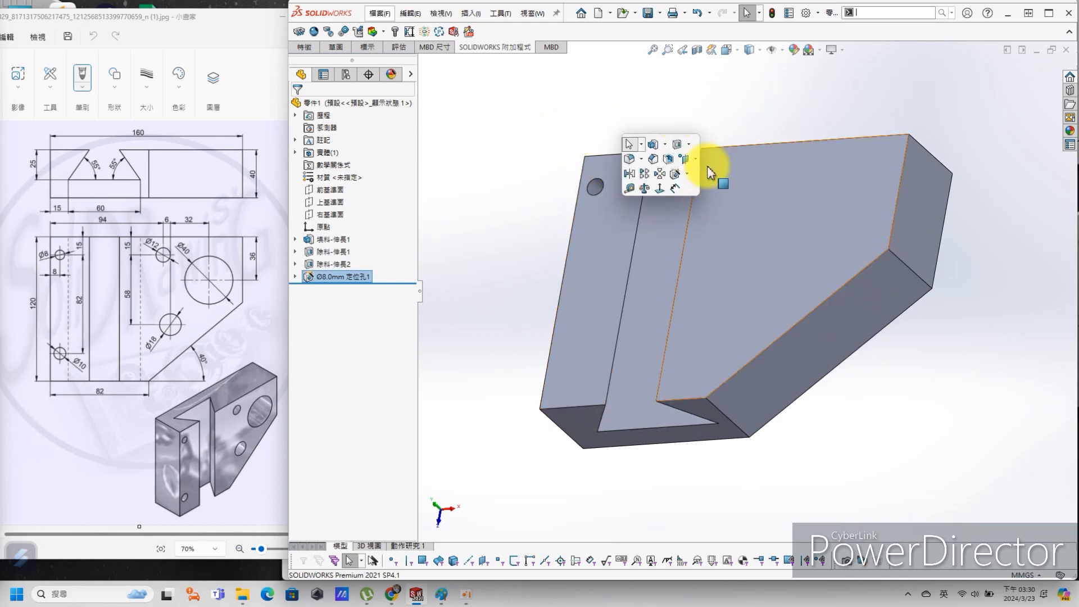
pyautogui.click(676, 173)
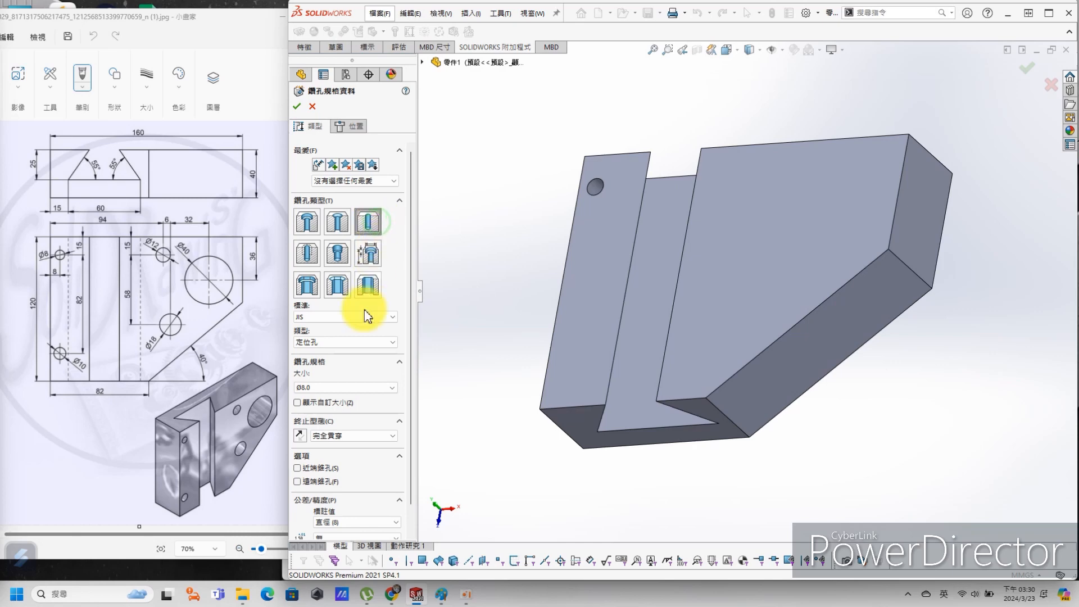
pyautogui.click(349, 387)
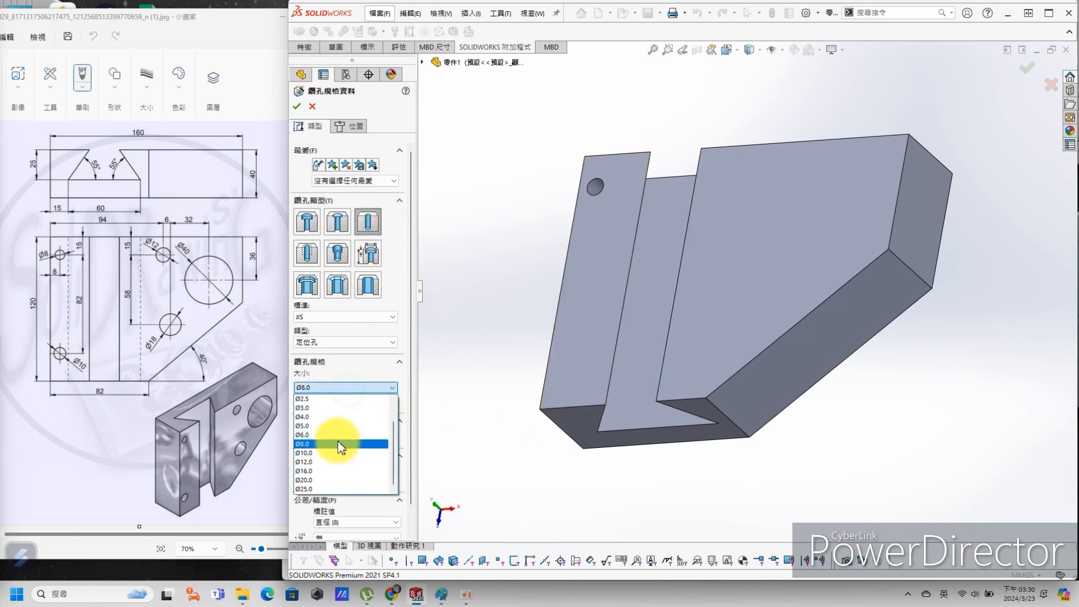
pyautogui.click(337, 456)
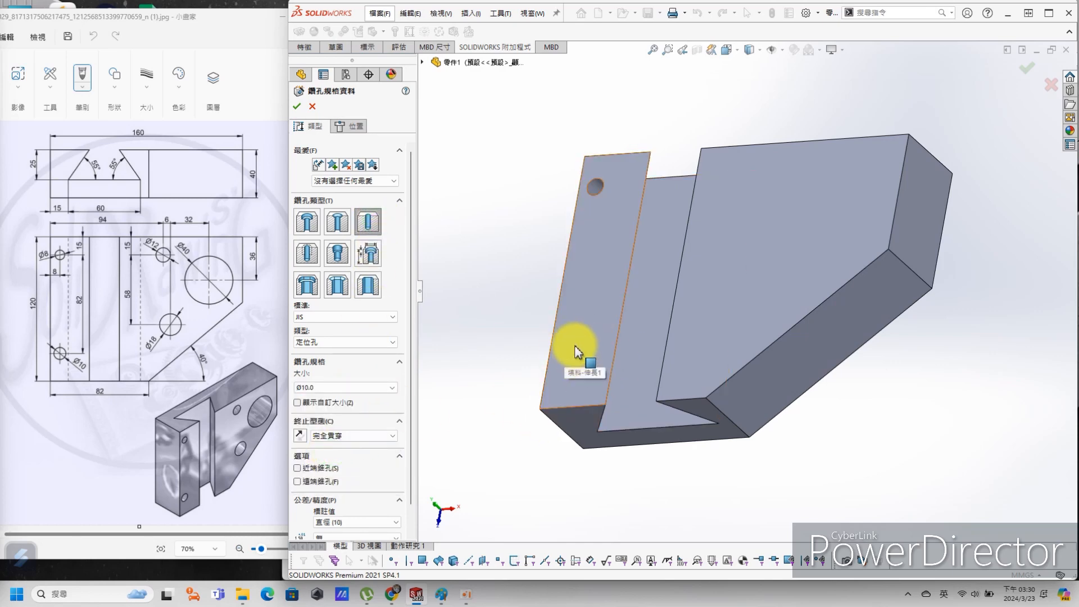
# - Place the Ø10.0 hole's centre on the narrow strip below the Ø8.0 hole and dimension it 82 mm from that hole's centre
pyautogui.click(351, 126)
pyautogui.click(574, 360)
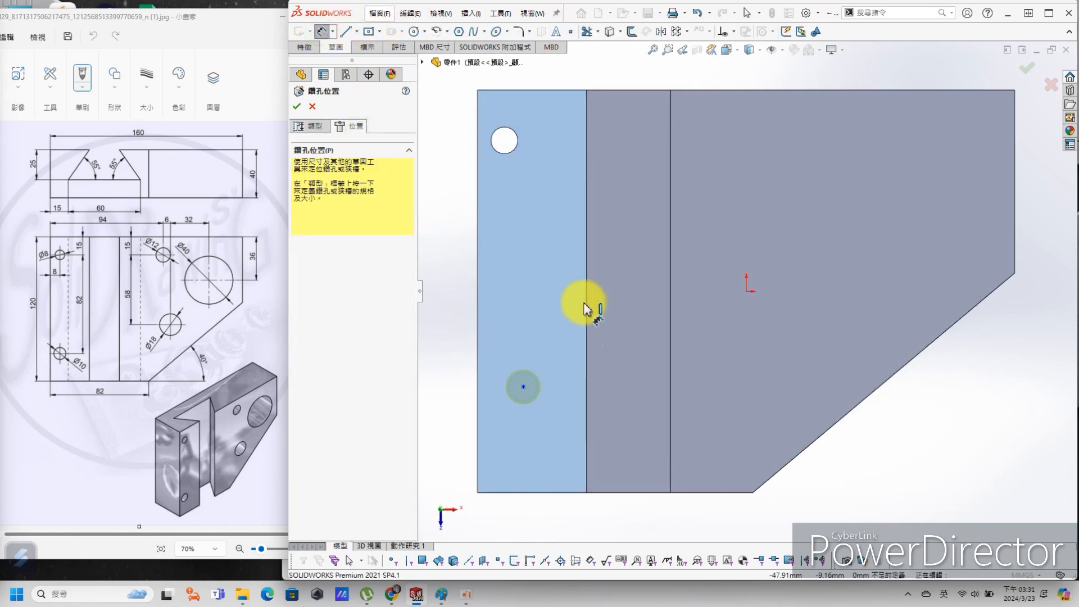
pyautogui.click(524, 386)
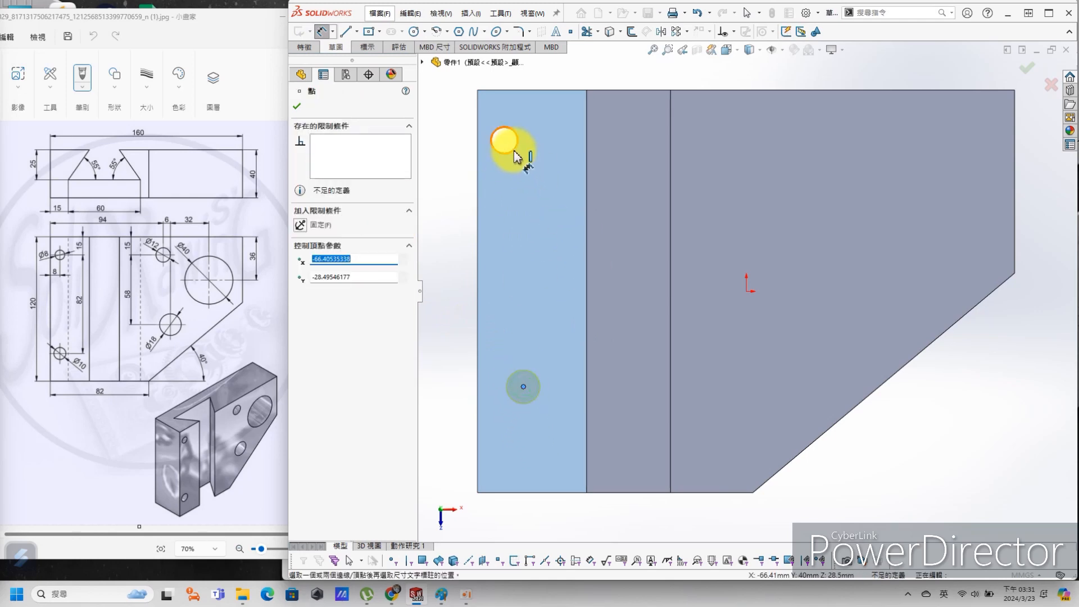
pyautogui.click(513, 153)
pyautogui.click(604, 218)
pyautogui.write('82')
pyautogui.press('Return')
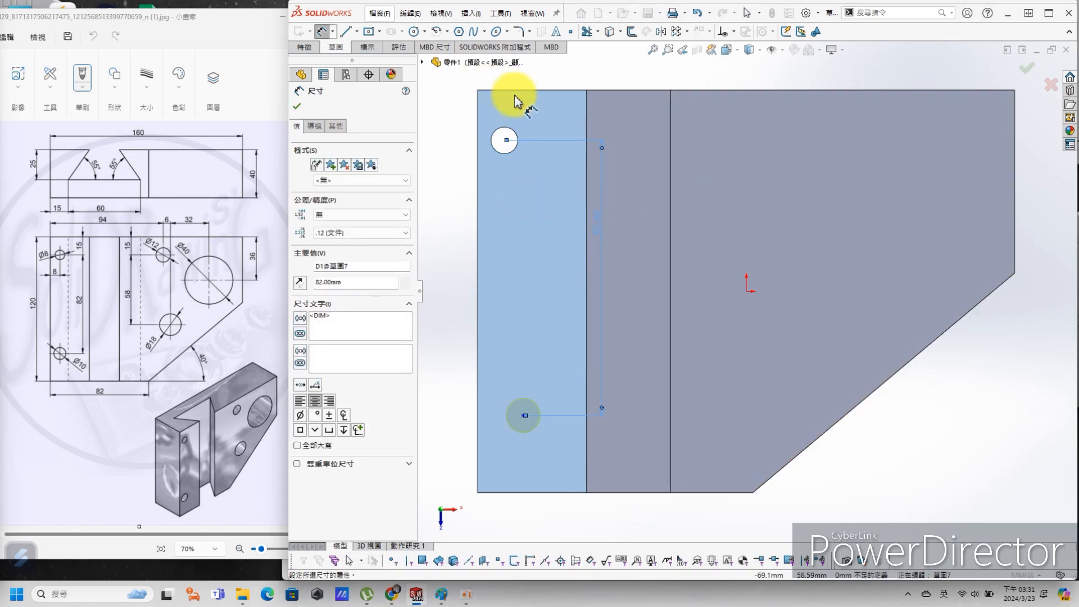
pyautogui.press('Escape')
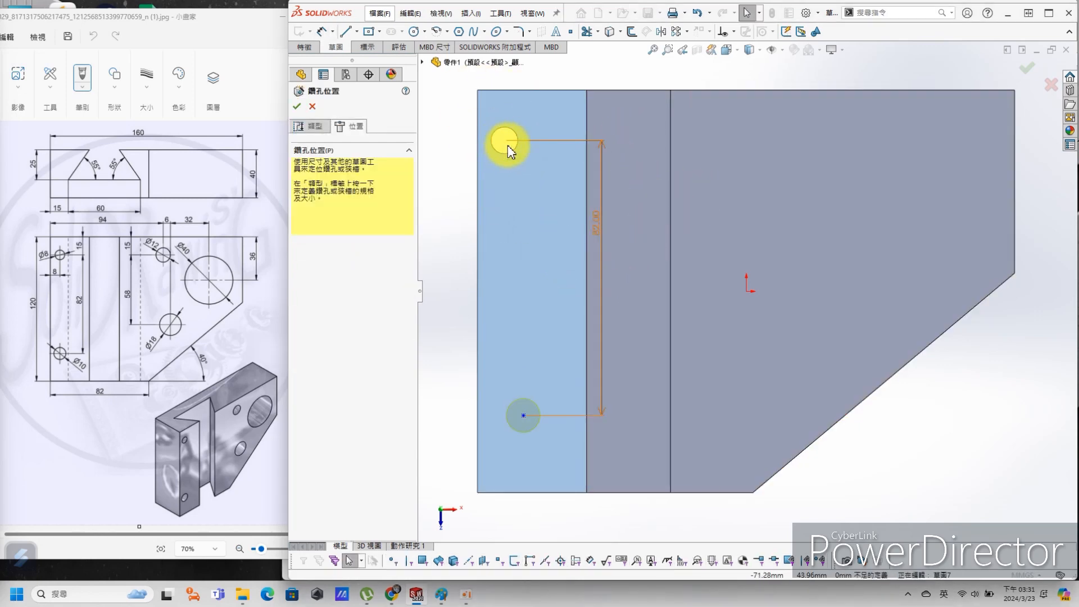
# - Dimension the Ø10.0 hole's centre 8 mm from the block's left edge and complete the hole
pyautogui.press('s')
pyautogui.click(433, 152)
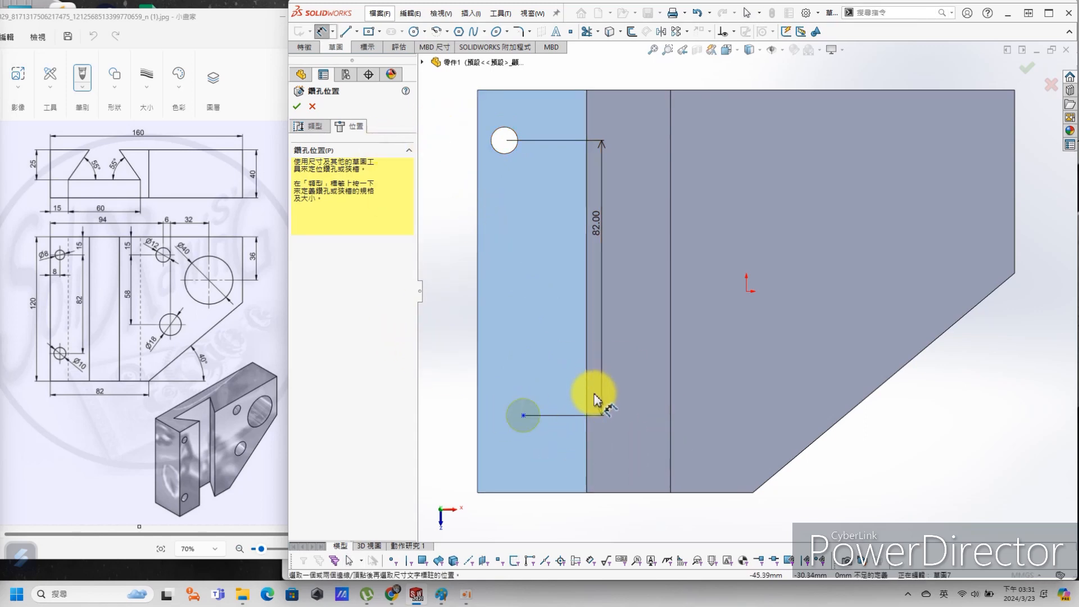
pyautogui.click(523, 416)
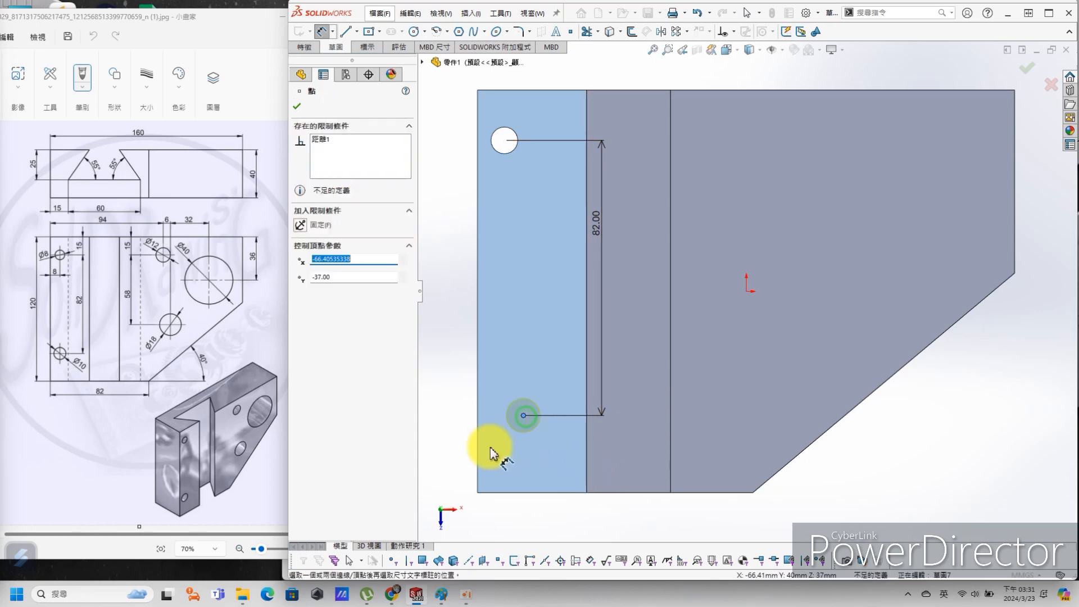
pyautogui.click(478, 465)
pyautogui.click(528, 362)
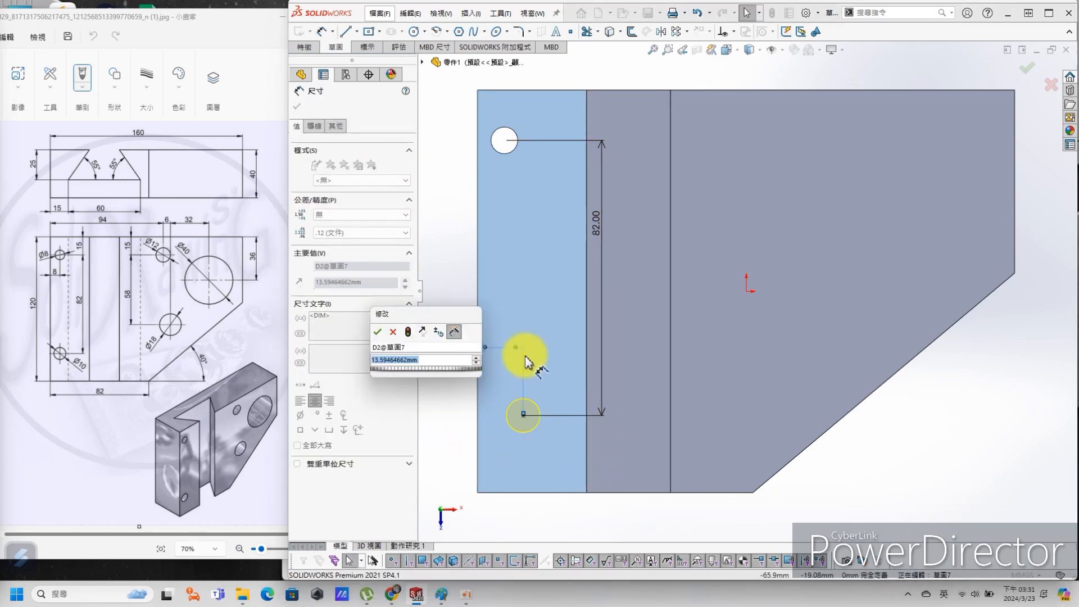
pyautogui.write('8')
pyautogui.press('Return')
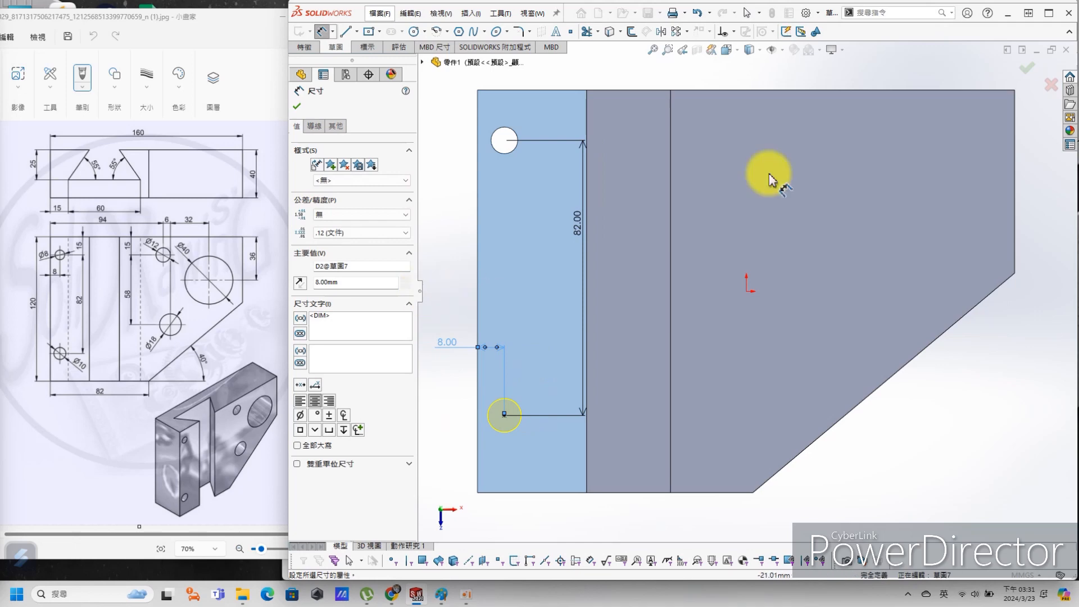
pyautogui.click(1027, 71)
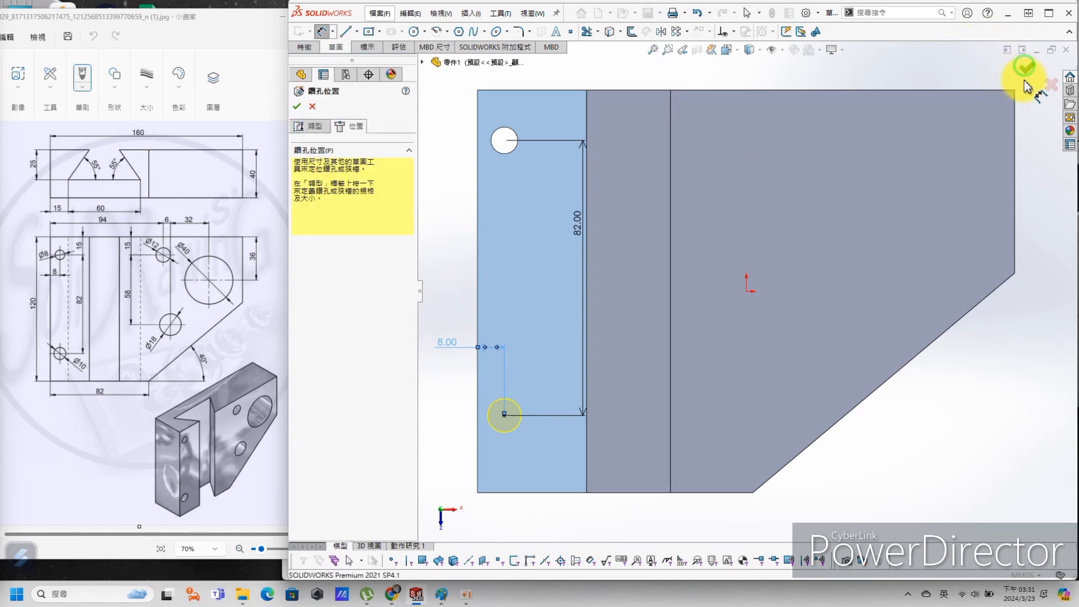
pyautogui.click(1027, 73)
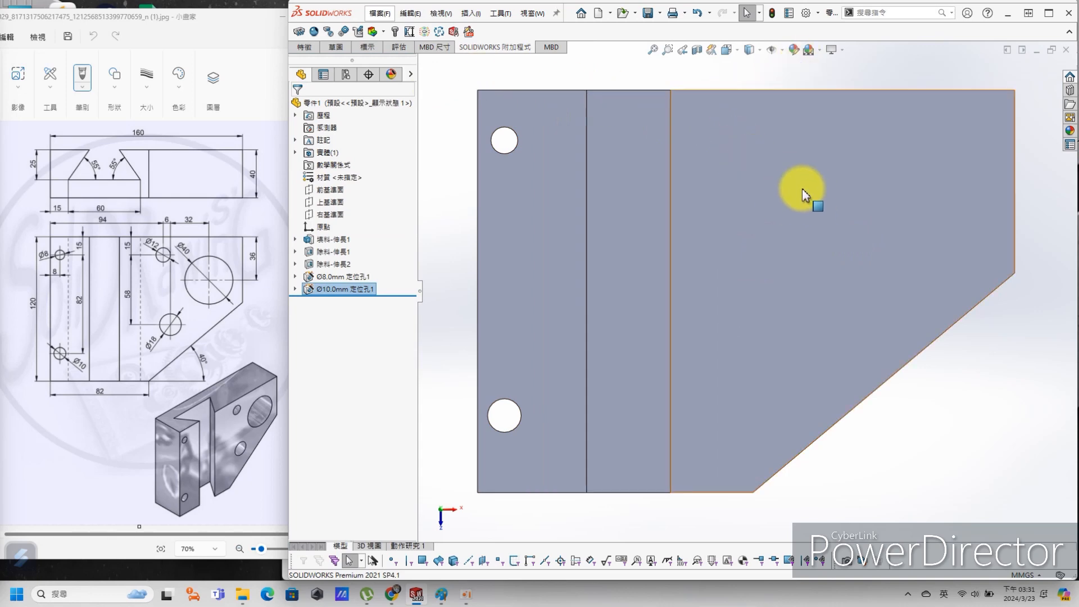
# - Set up a JIS dowel hole of size Ø12.0 with the Hole Wizard
pyautogui.click(935, 421)
pyautogui.press('s')
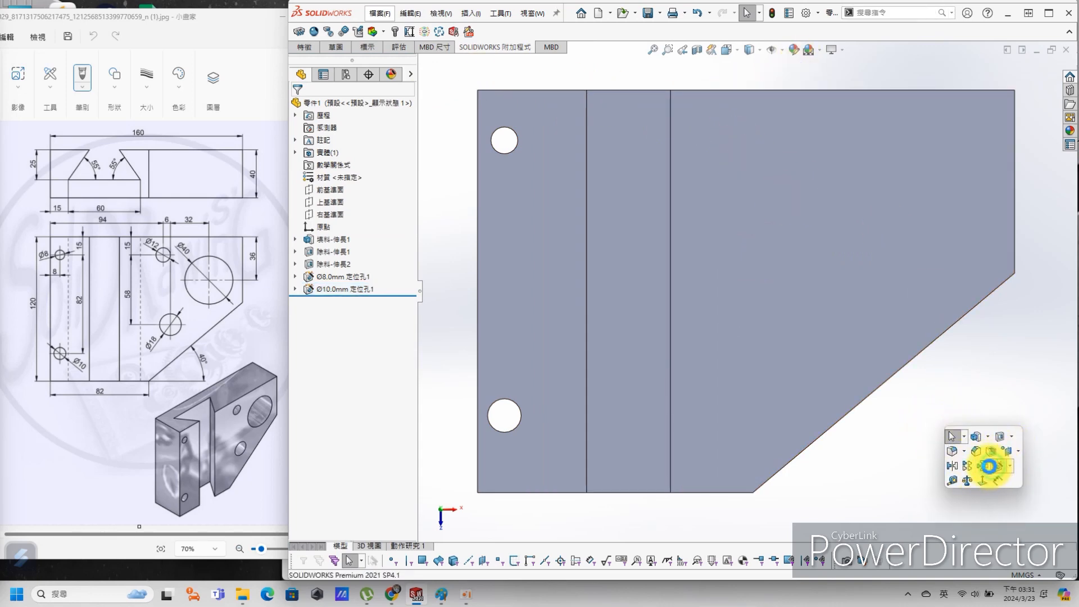
pyautogui.click(989, 466)
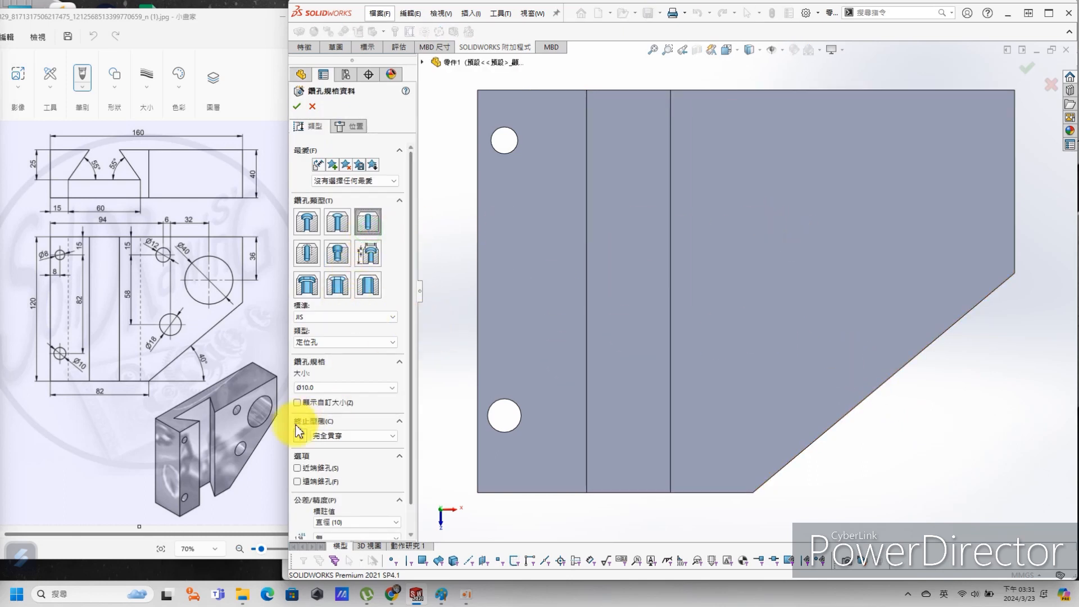
pyautogui.click(329, 387)
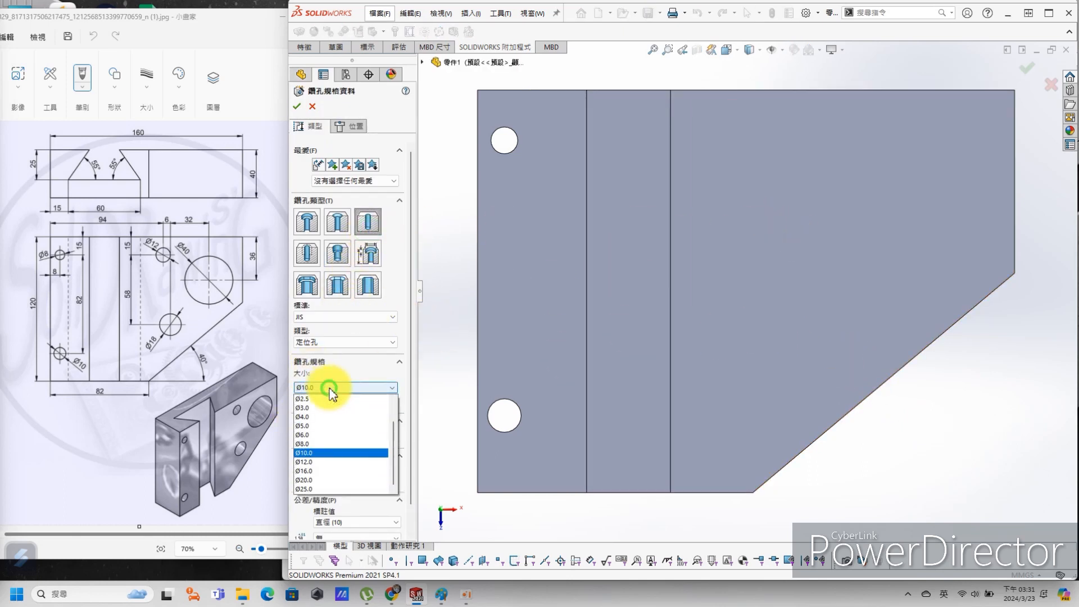
pyautogui.click(324, 462)
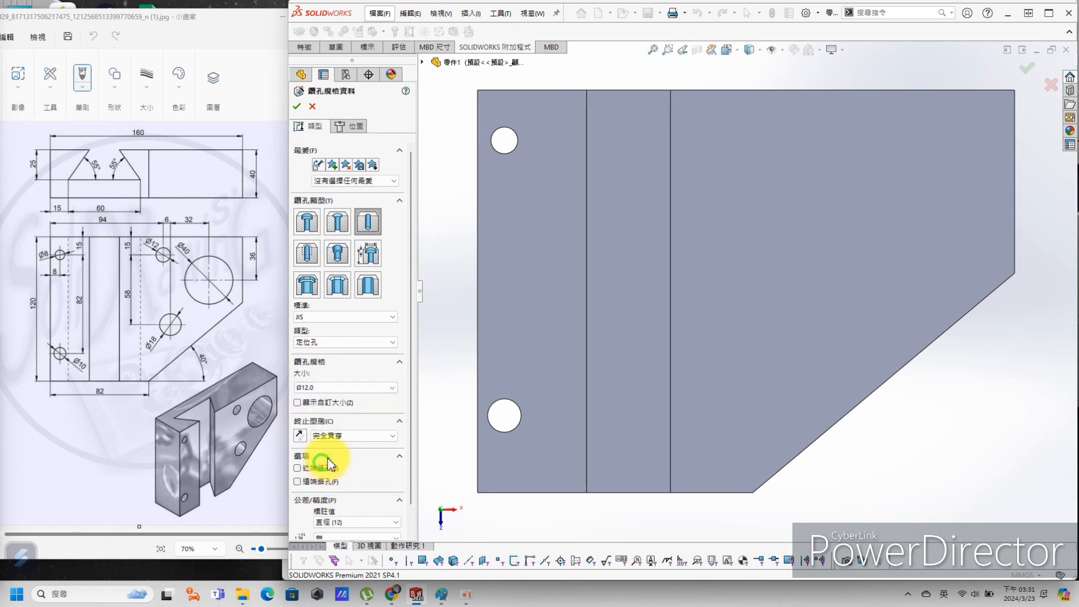
# - Place the Ø12.0 hole's centre on the large top face, about 18 mm from the upper edge and 89 mm from the block's left edge
pyautogui.click(355, 127)
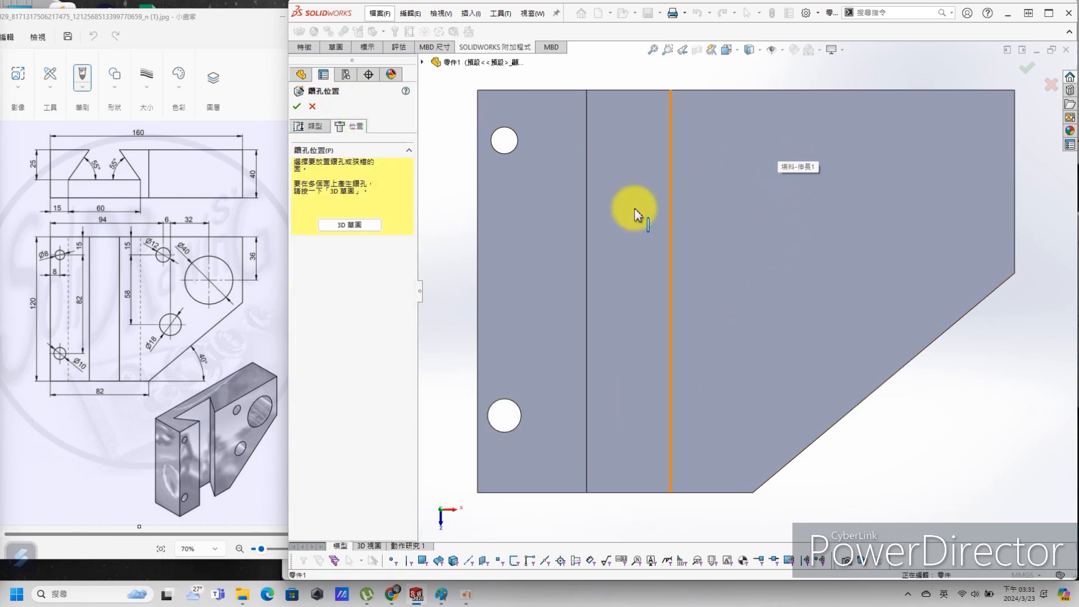
pyautogui.click(790, 160)
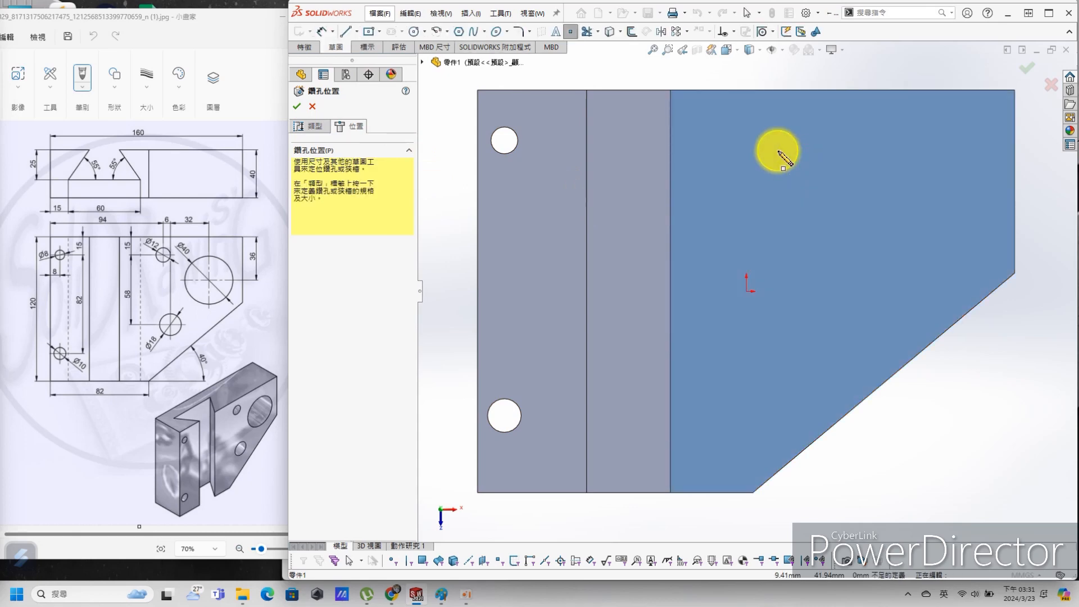
pyautogui.click(777, 150)
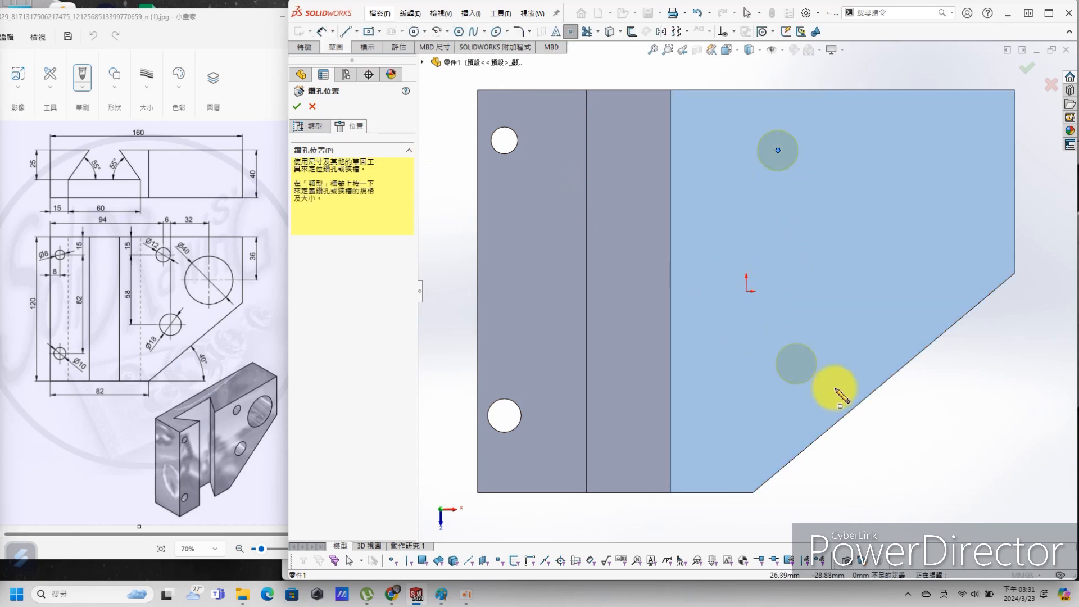
# - Dimension the Ø12.0 hole's centre 15 mm from the block's upper edge
pyautogui.press('Escape')
pyautogui.press('s')
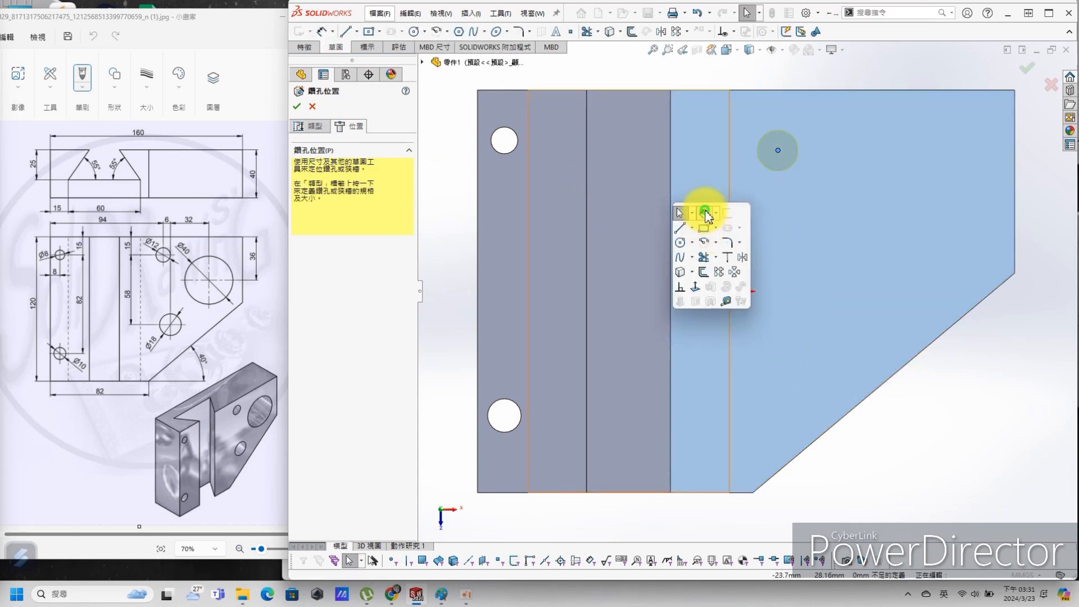
pyautogui.click(705, 213)
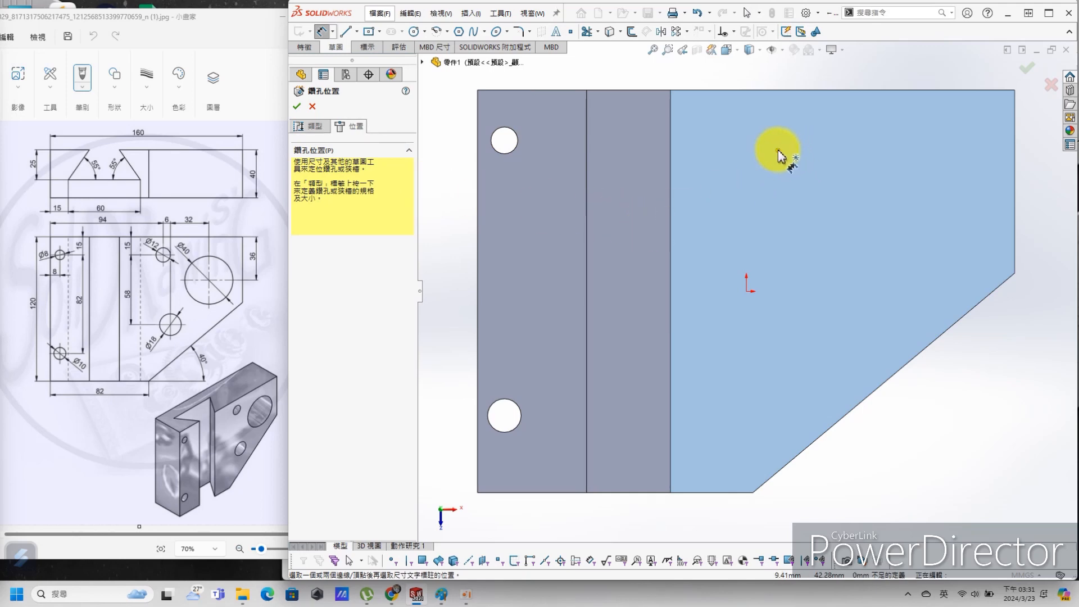
pyautogui.click(778, 150)
pyautogui.click(731, 134)
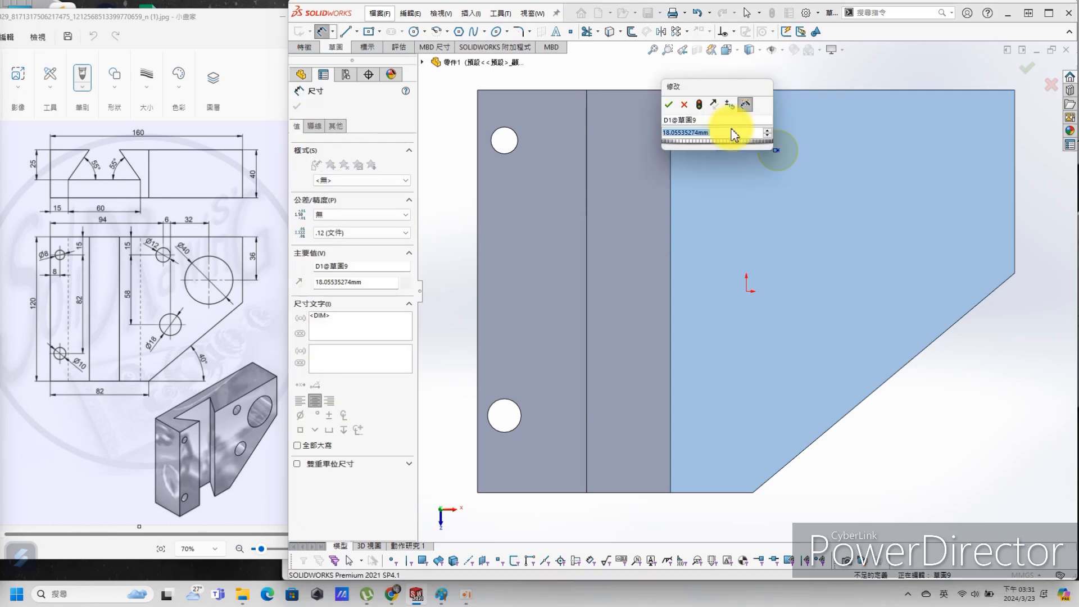
pyautogui.press('Escape')
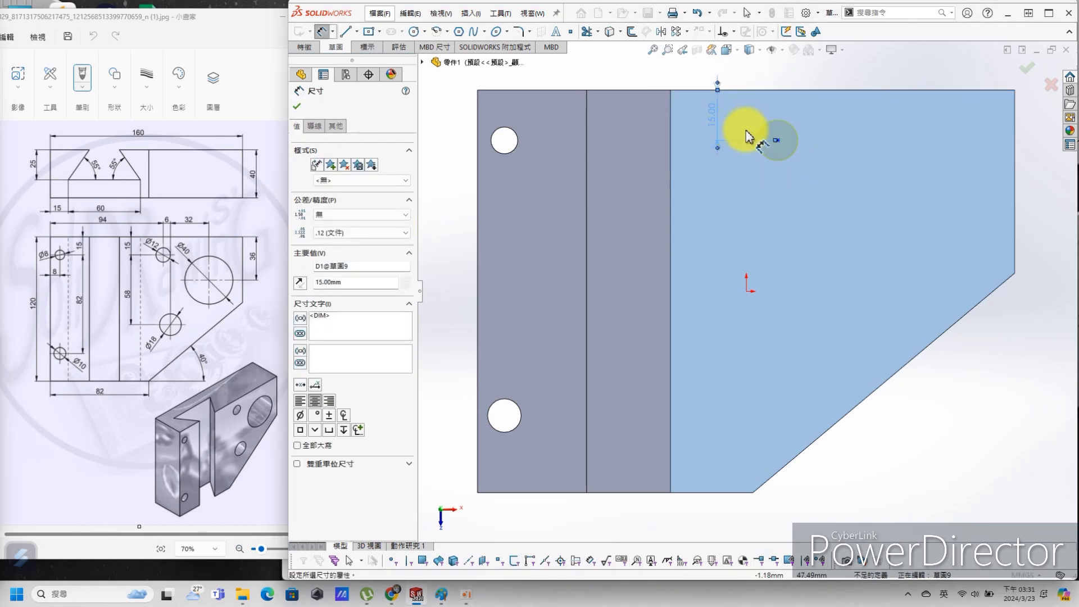
# - Dimension the Ø12.0 hole's centre 94 mm from the block's left edge and complete the hole
pyautogui.click(777, 140)
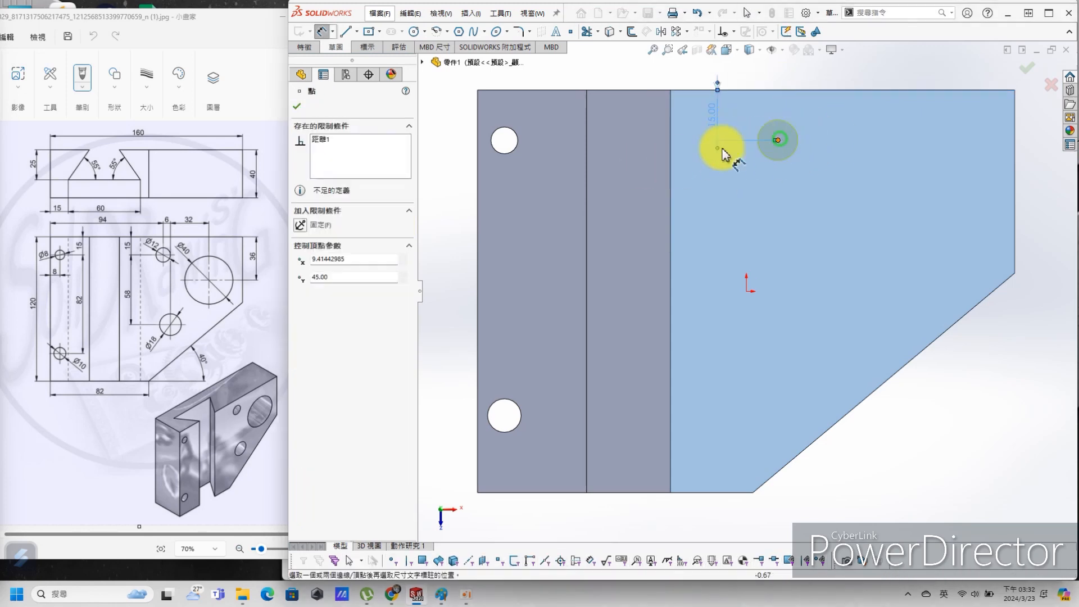
pyautogui.click(479, 241)
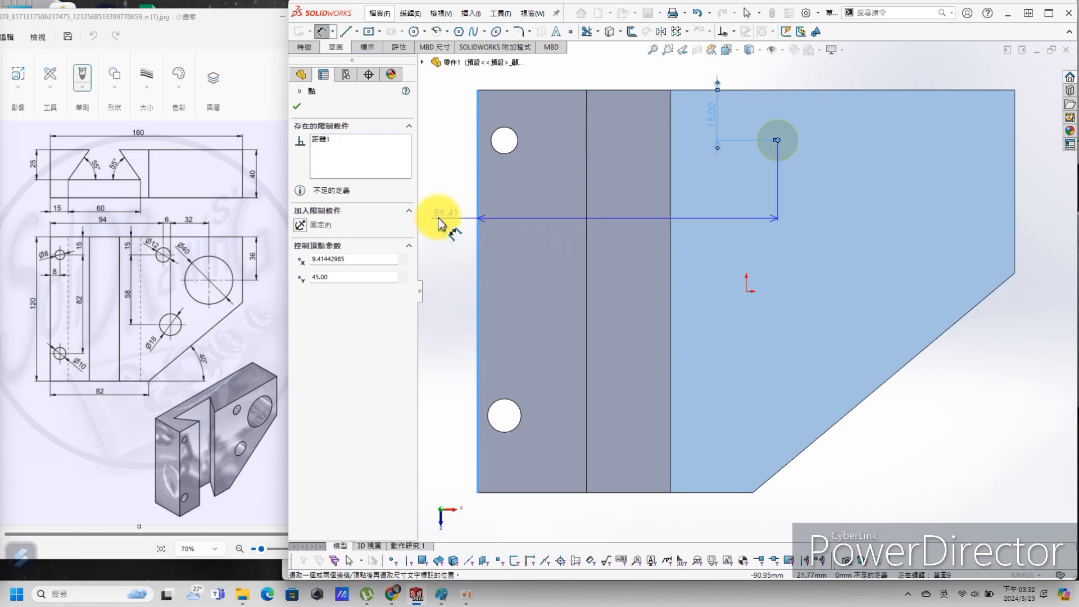
pyautogui.click(439, 200)
pyautogui.press('Return')
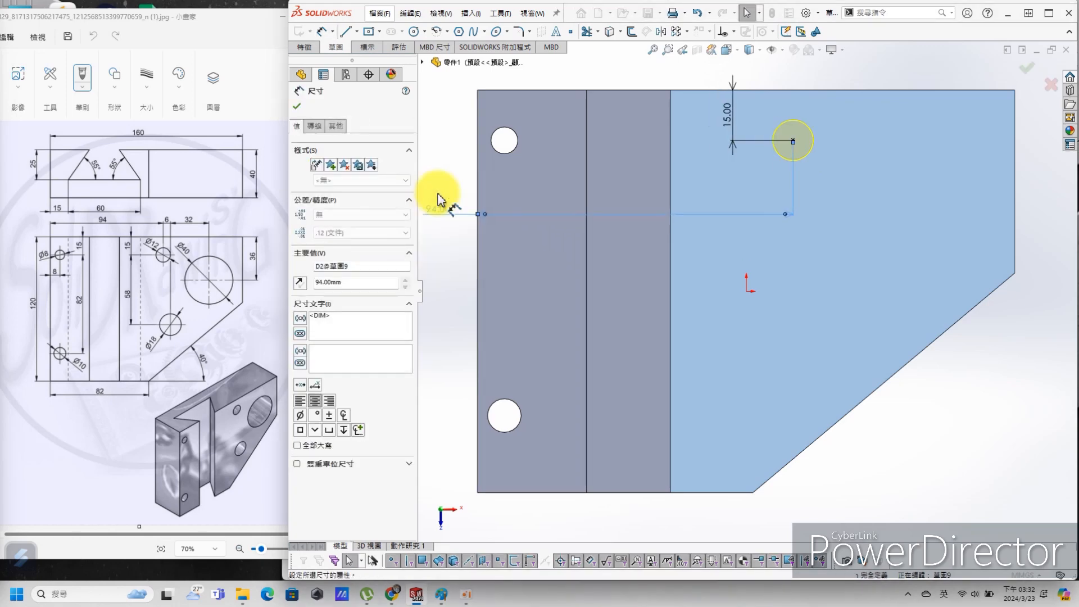
pyautogui.click(1027, 71)
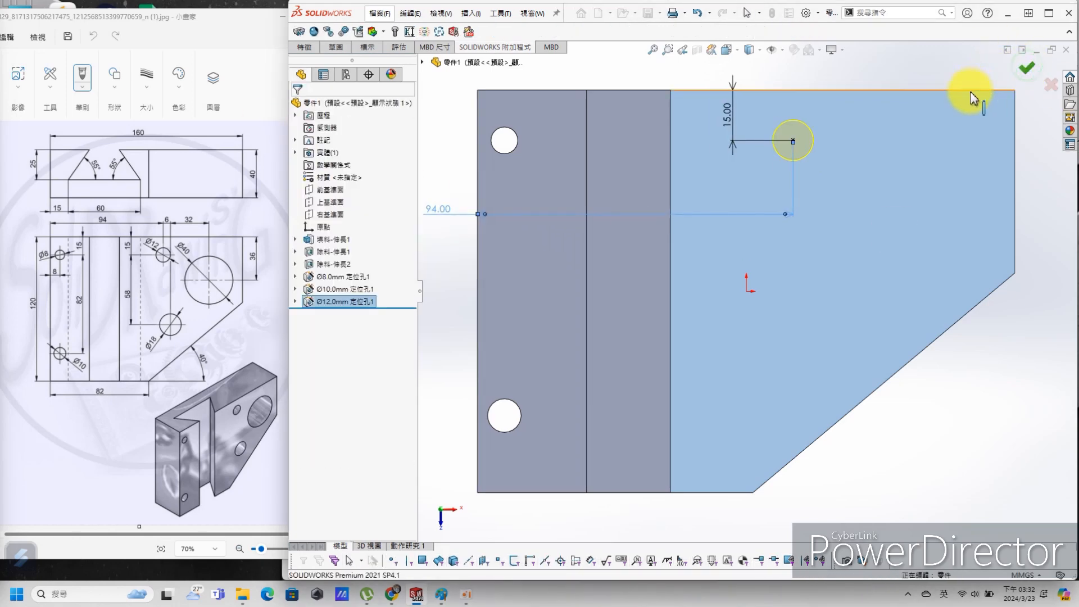
# - Start another JIS straight hole with the Hole Wizard
pyautogui.click(813, 217)
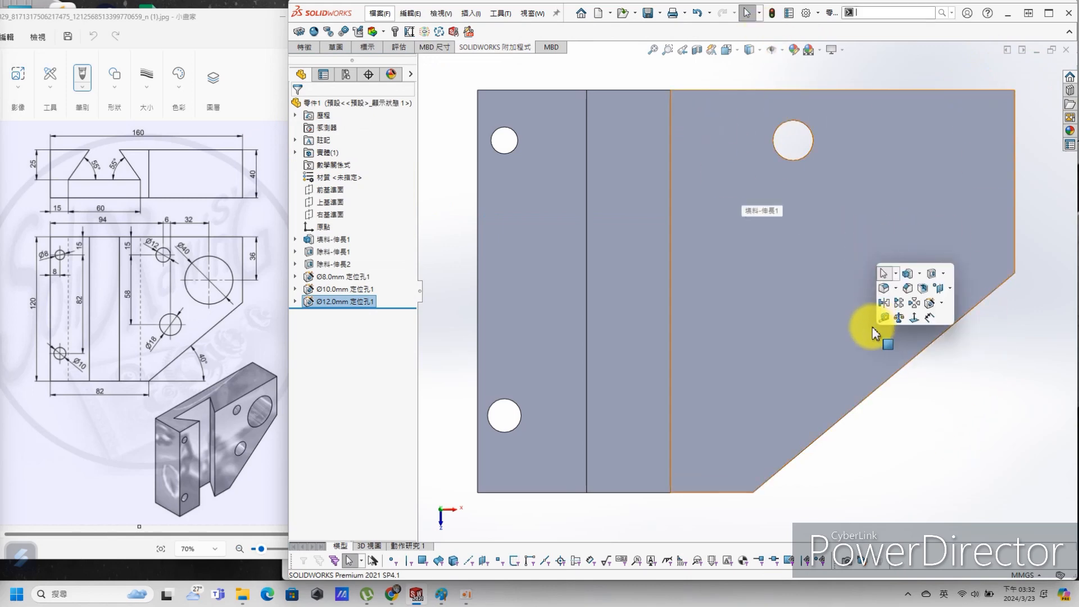
pyautogui.click(928, 304)
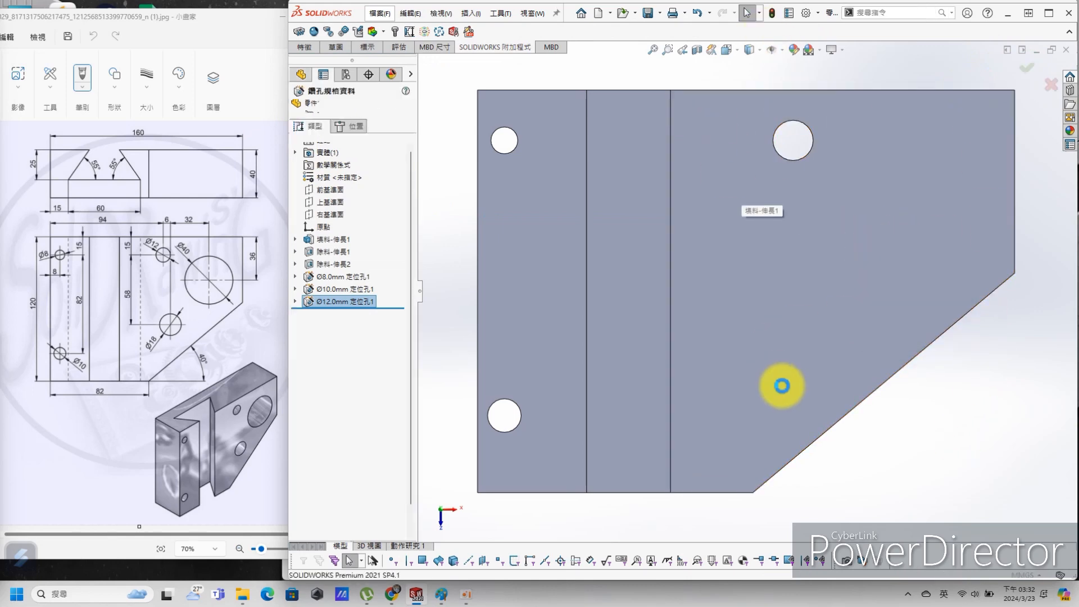
pyautogui.click(371, 229)
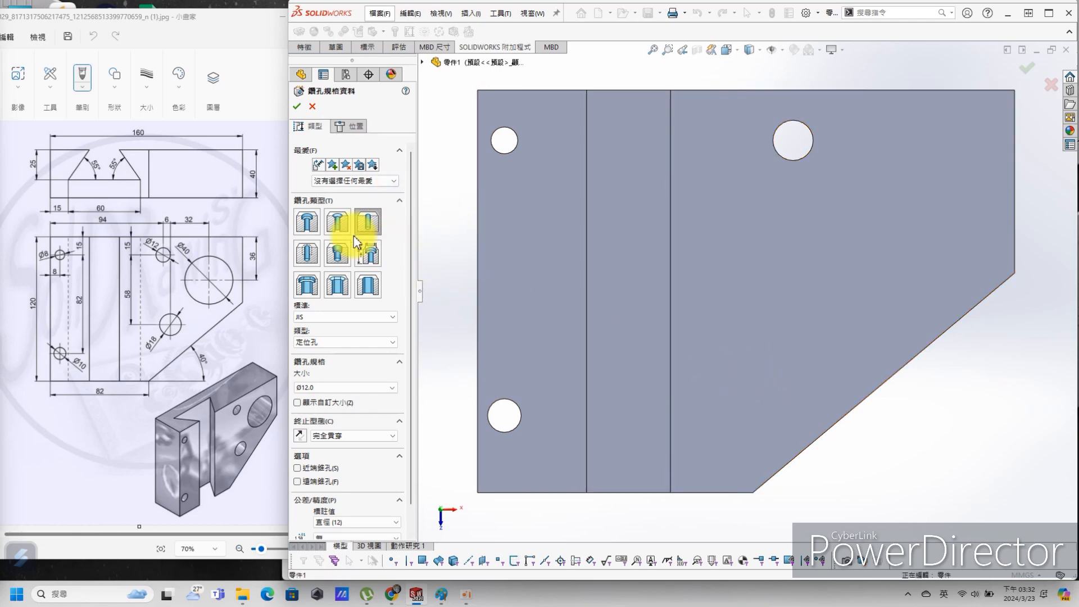
pyautogui.click(359, 388)
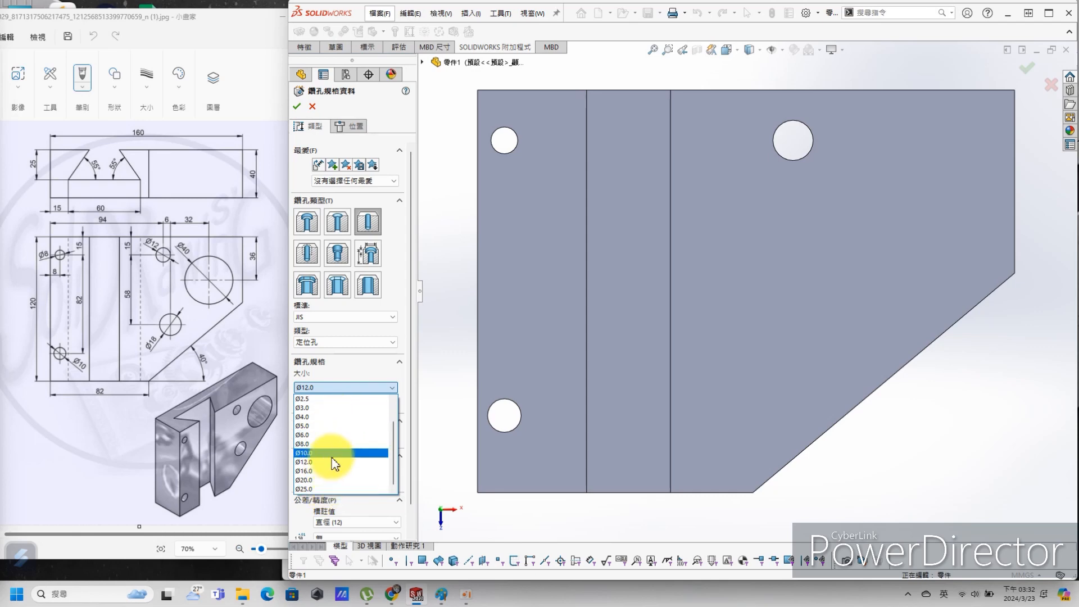
pyautogui.click(345, 354)
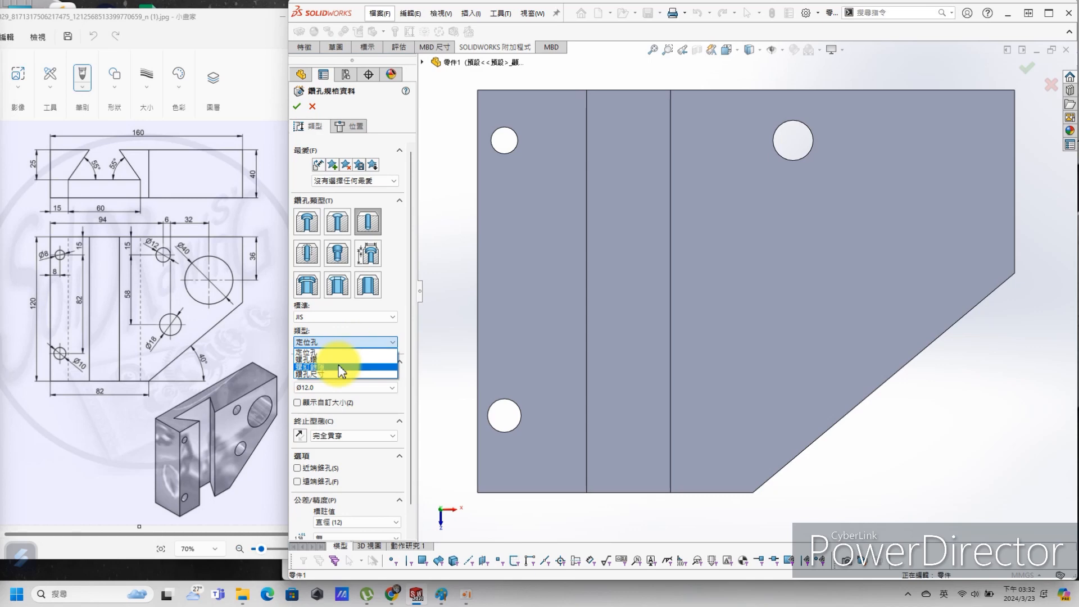
pyautogui.click(344, 360)
pyautogui.click(349, 388)
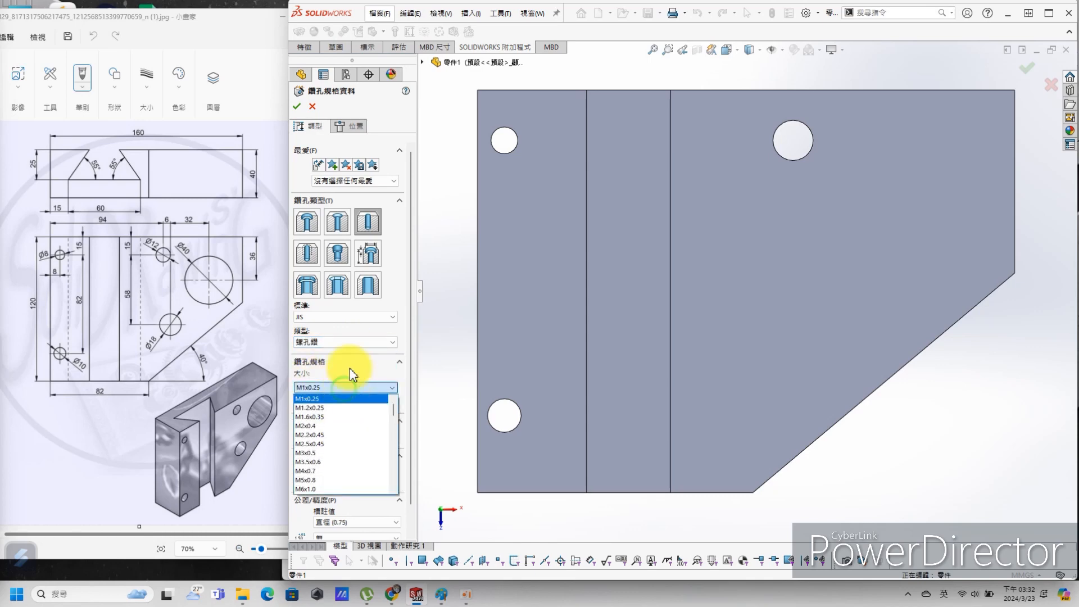
# - Change the hole type to drill sizes (鑽孔尺寸) and set its size to Ø18.0
pyautogui.click(352, 345)
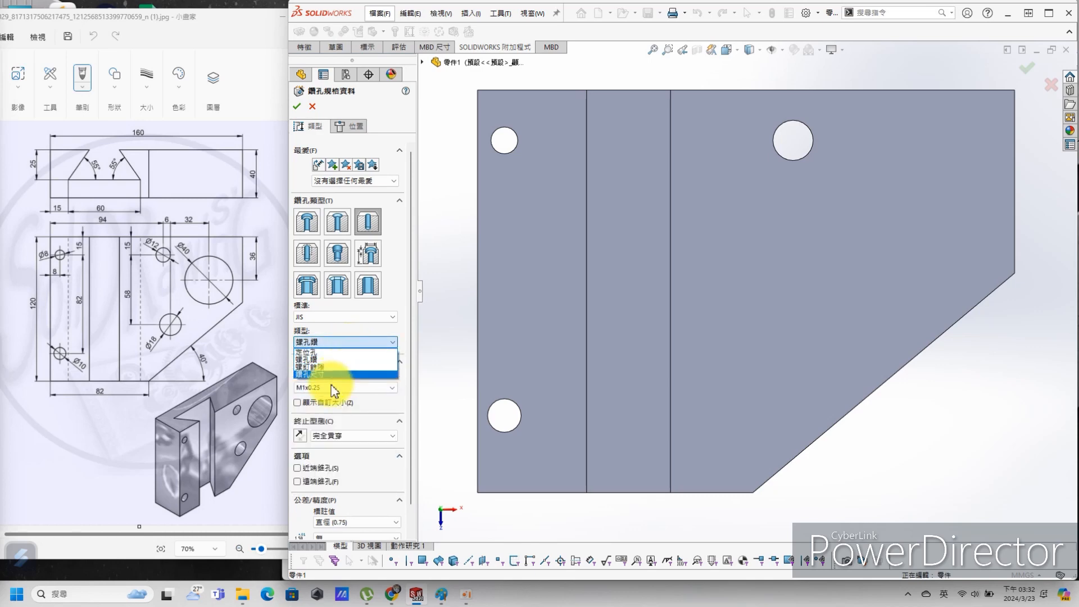
pyautogui.click(335, 373)
pyautogui.click(307, 389)
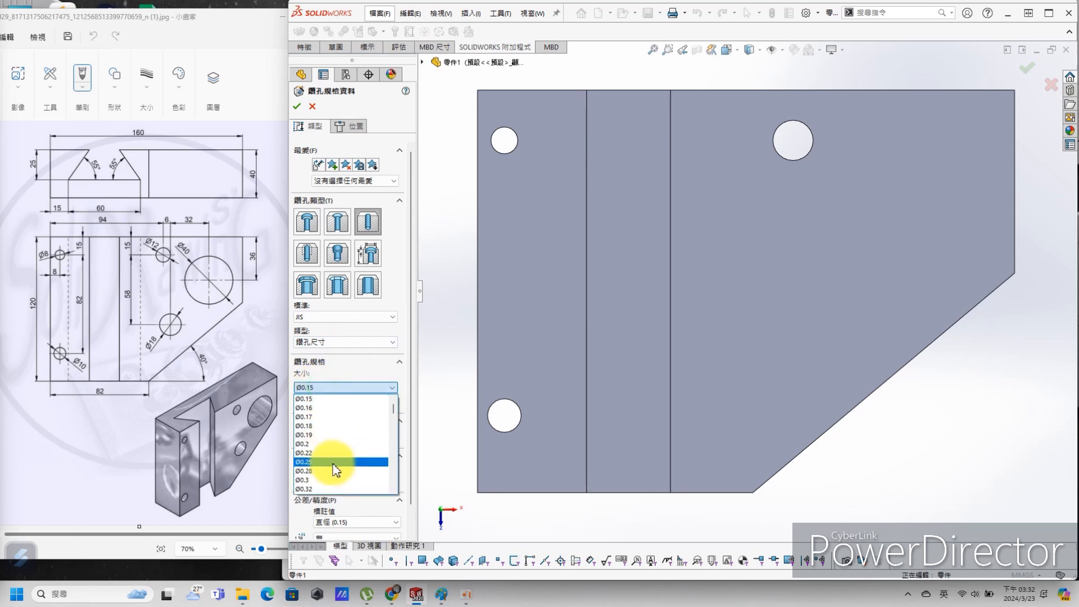
pyautogui.scroll(-10, 345, 462)
pyautogui.scroll(-15, 341, 455)
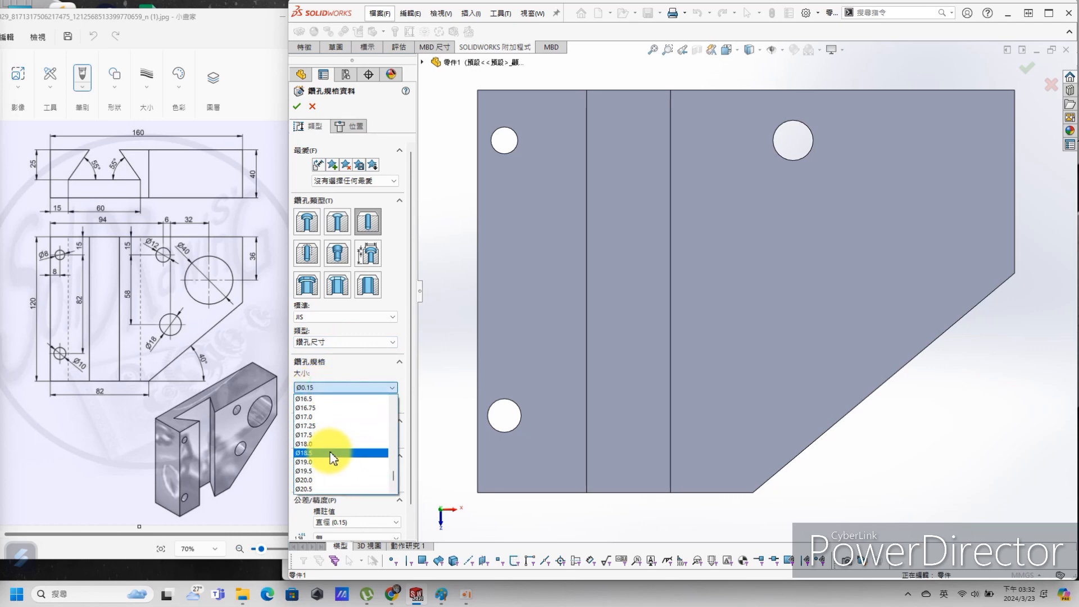
pyautogui.click(334, 446)
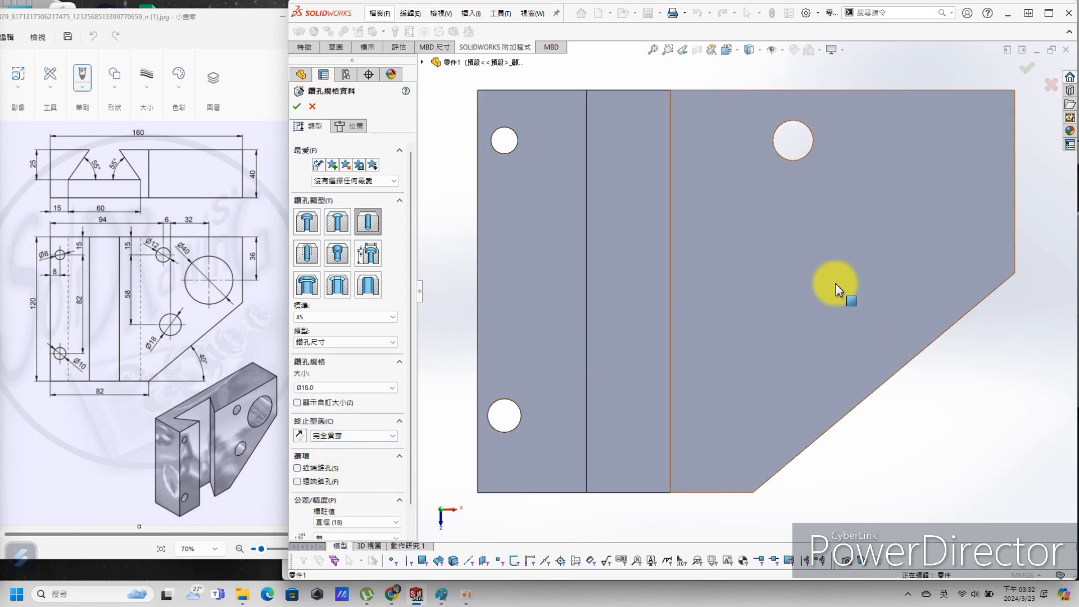
# - Place the Ø18.0 hole's centre on the large face below the Ø12 hole and dimension it 58 mm vertically from that hole's centre
pyautogui.click(352, 126)
pyautogui.click(761, 361)
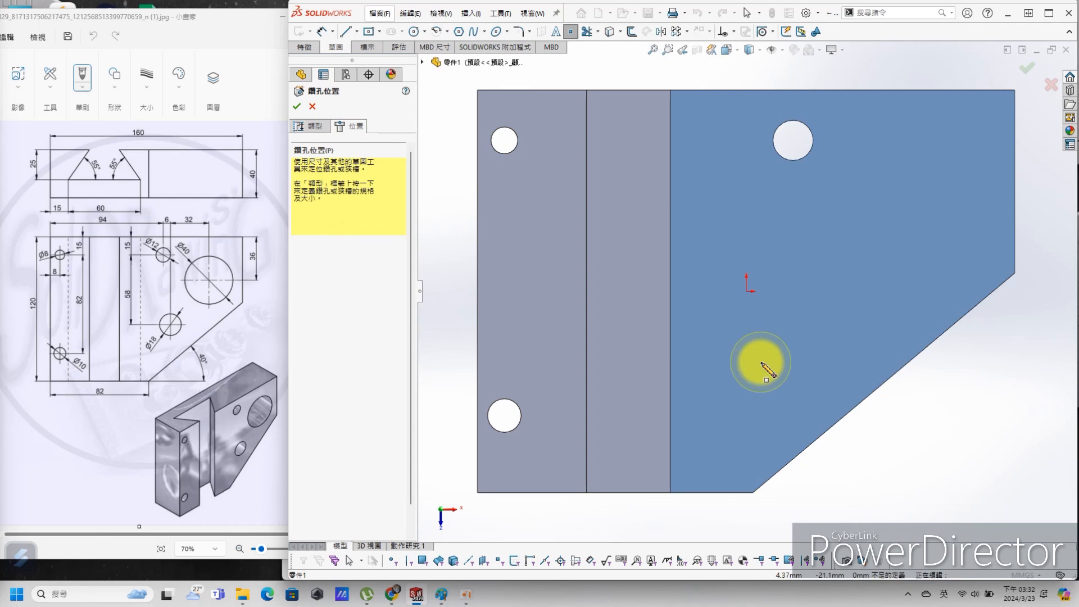
pyautogui.click(323, 32)
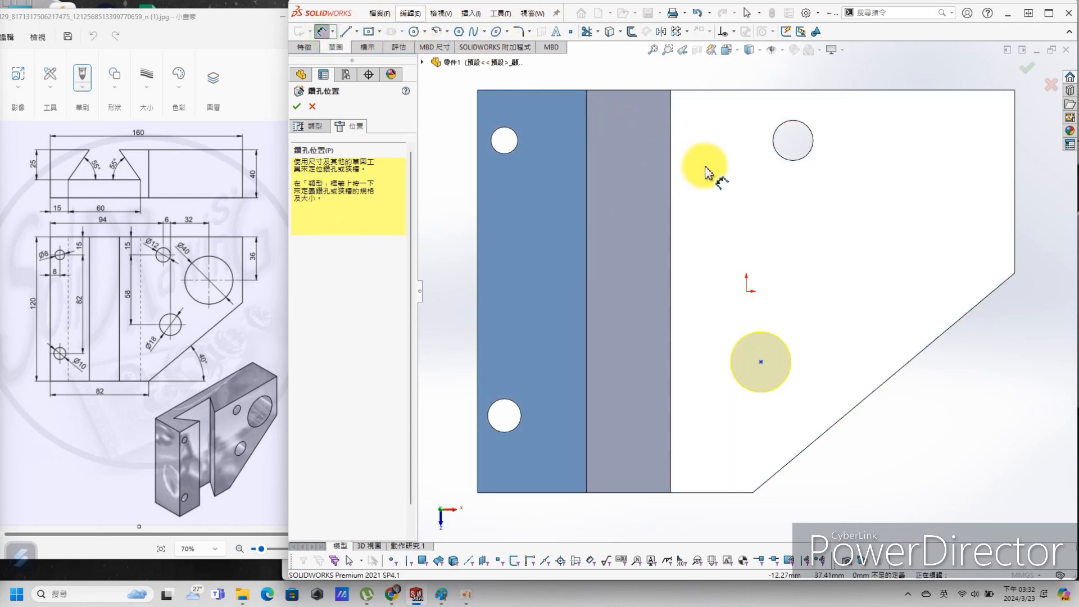
pyautogui.click(793, 162)
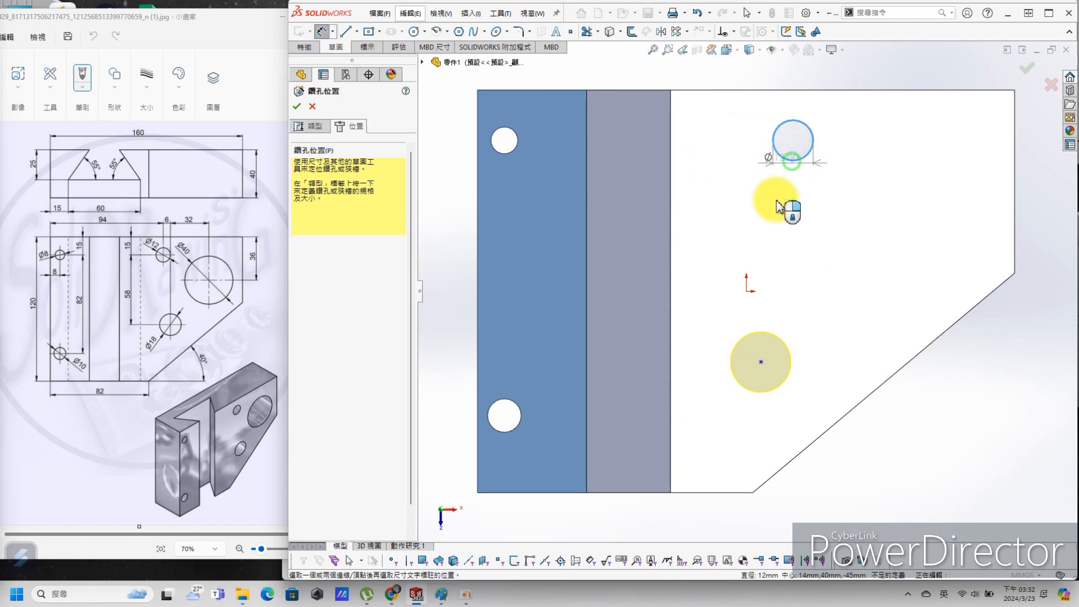
pyautogui.click(760, 361)
pyautogui.click(699, 281)
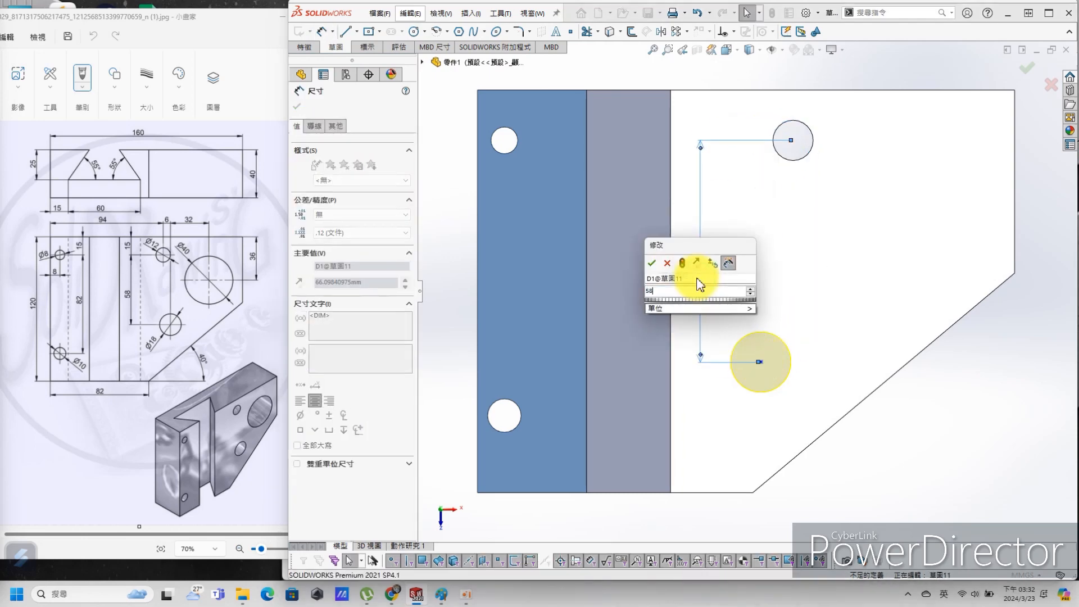
pyautogui.write('58')
pyautogui.press('Return')
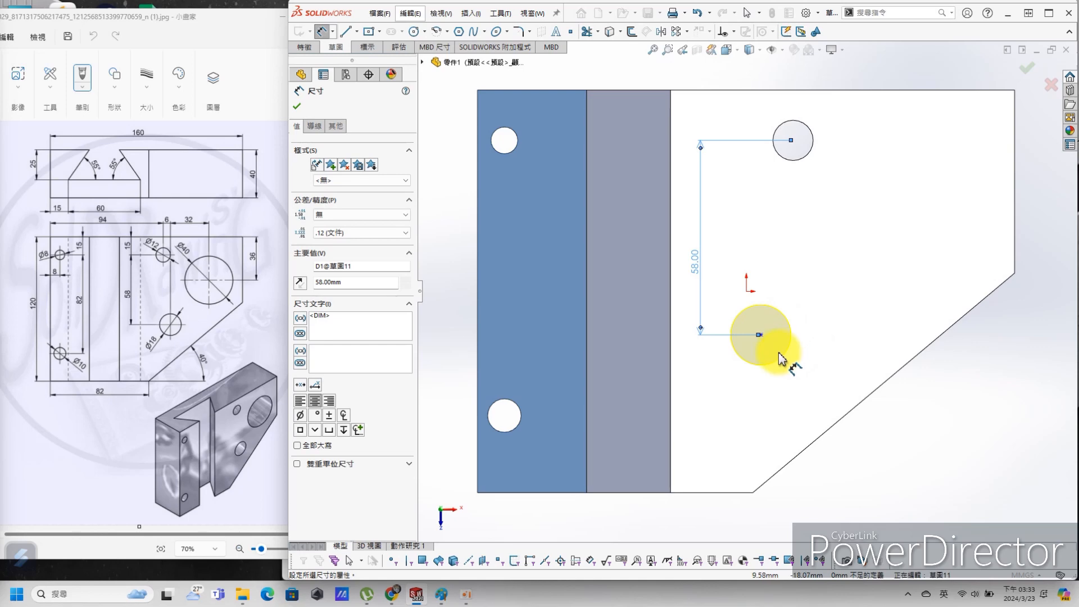
# - Move the Ø18.0 hole's centre to the right of the Ø12 hole, dimension their centres 6 mm apart horizontally and complete the hole
pyautogui.press('Escape')
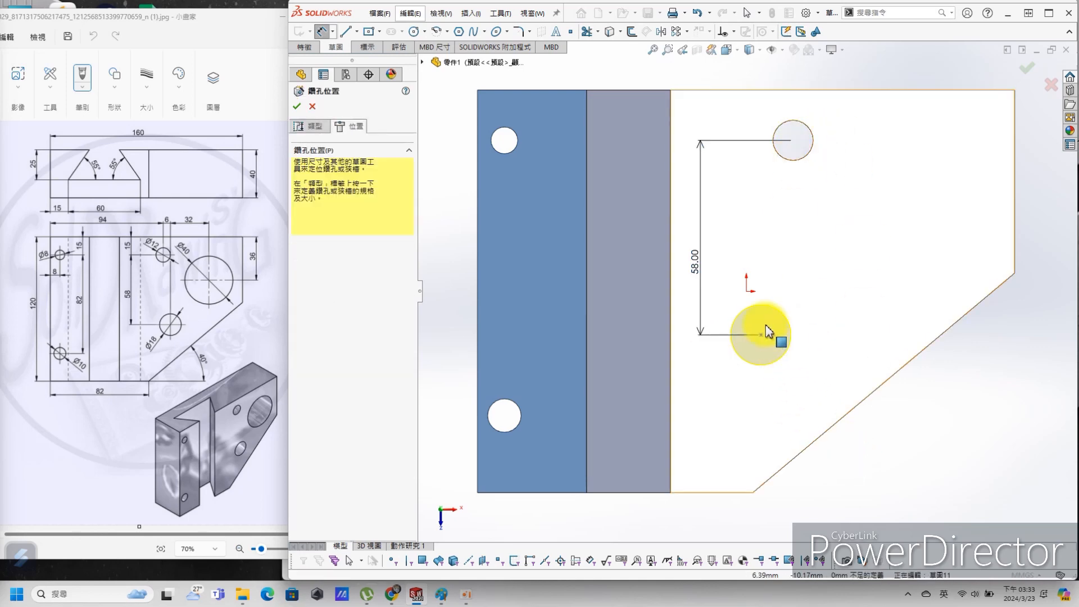
pyautogui.moveTo(761, 333); pyautogui.dragTo(856, 320)
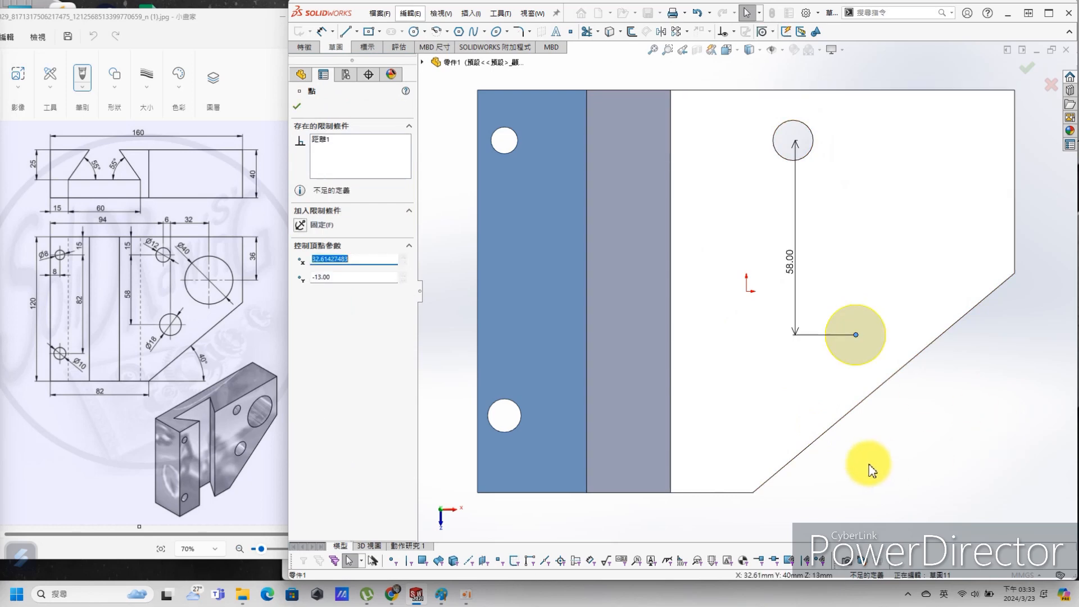
pyautogui.press('s')
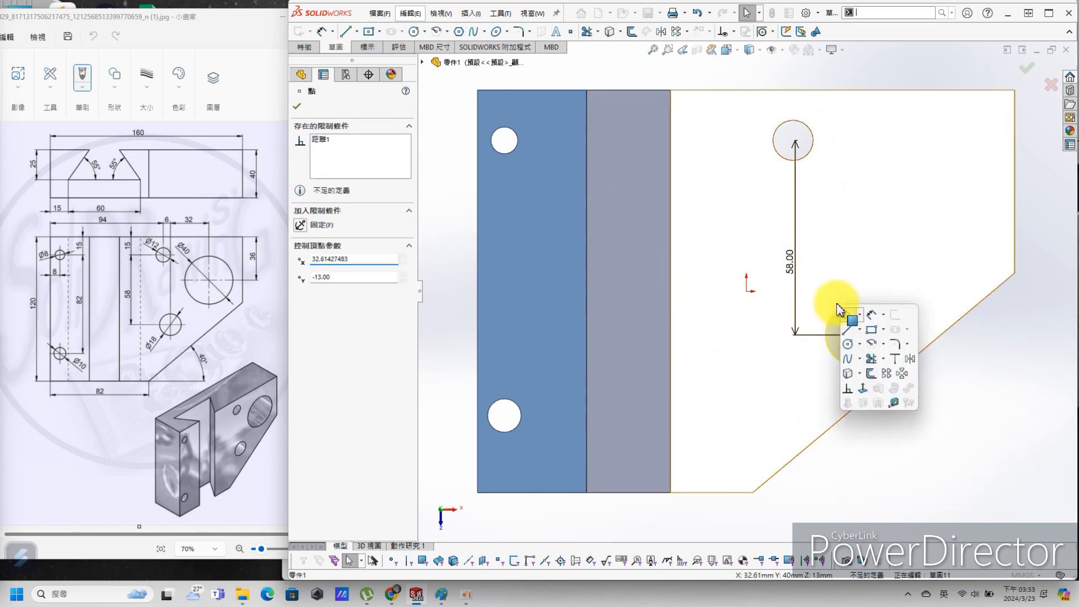
pyautogui.click(870, 315)
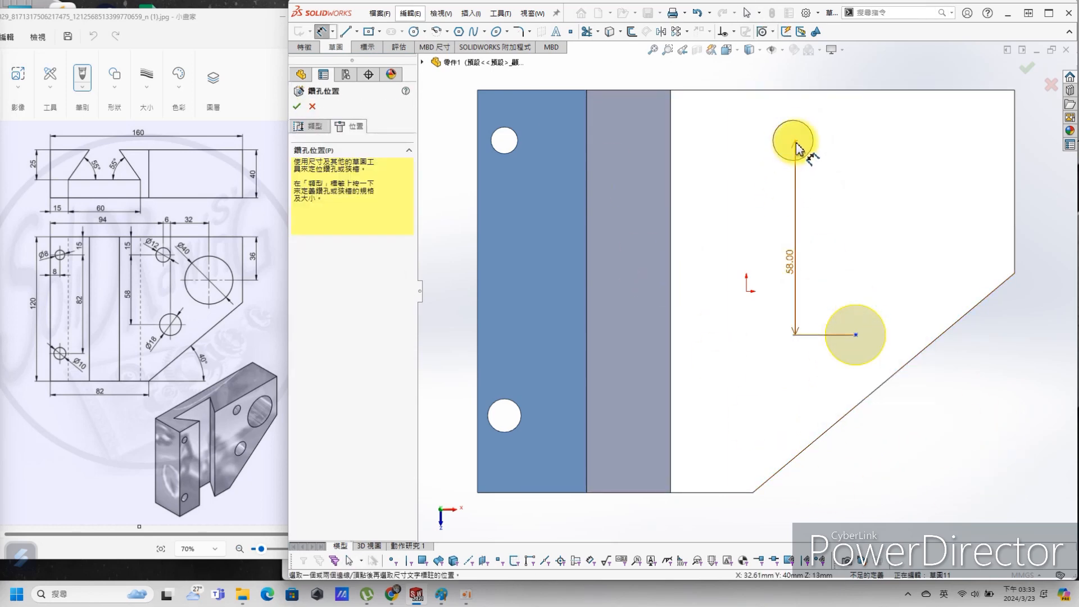
pyautogui.click(816, 149)
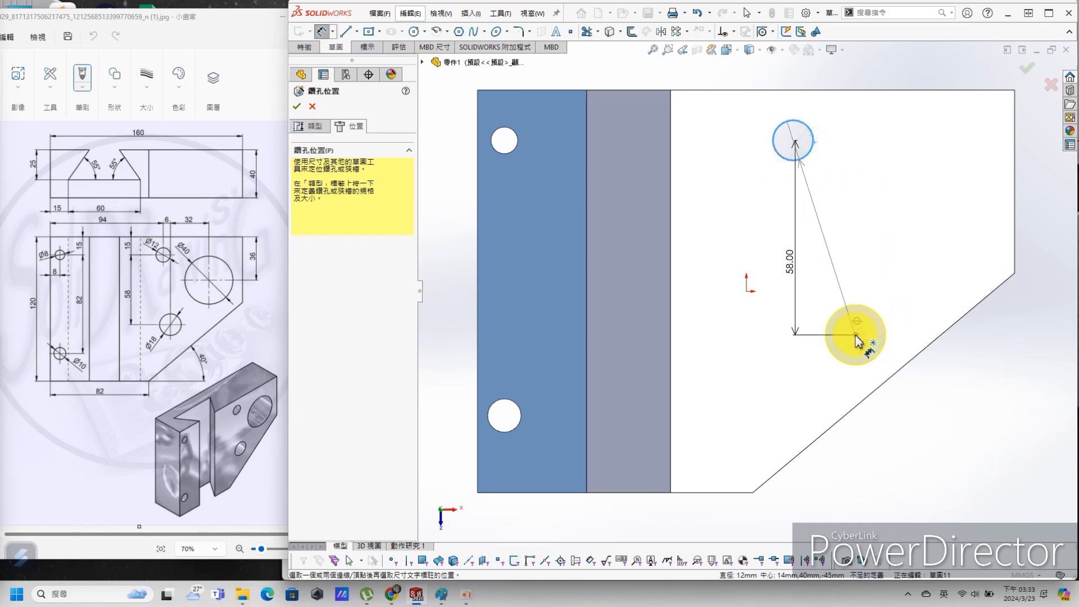
pyautogui.click(855, 335)
pyautogui.click(826, 68)
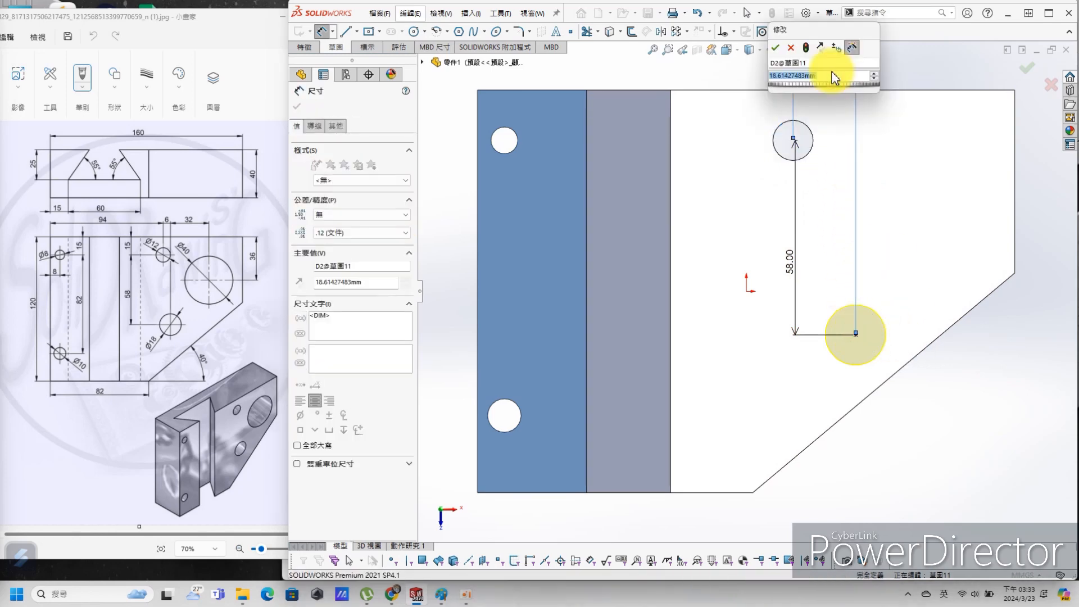
pyautogui.write('6')
pyautogui.press('Return')
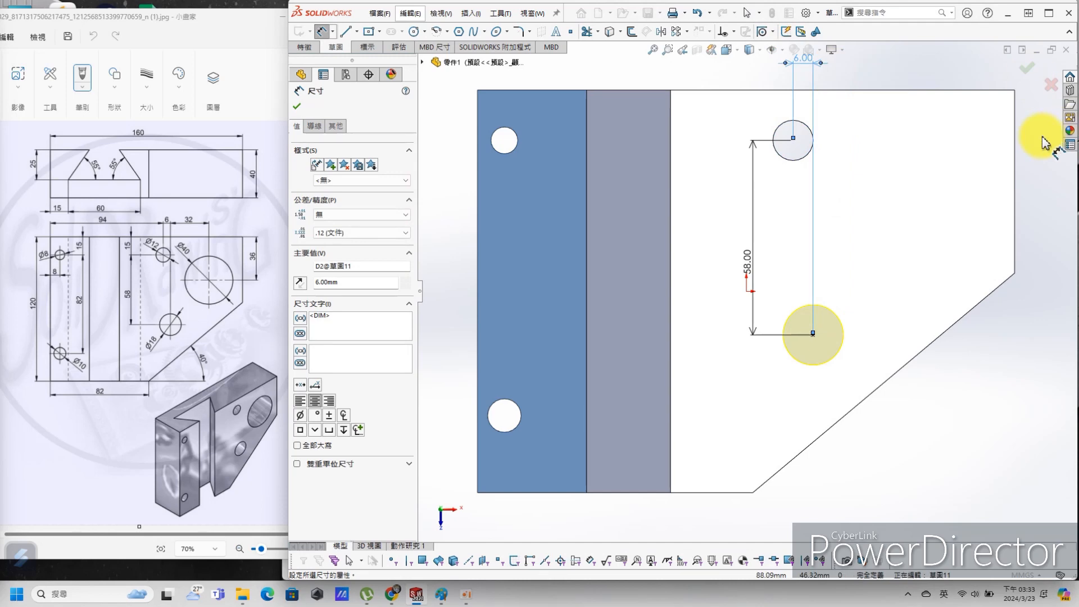
pyautogui.click(1027, 68)
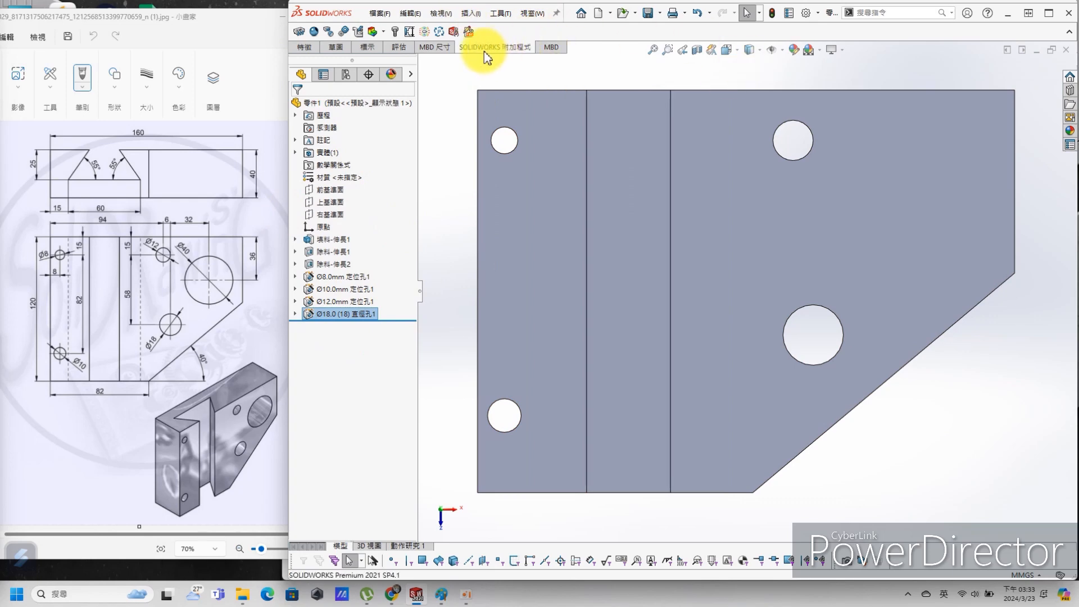
pyautogui.press('s')
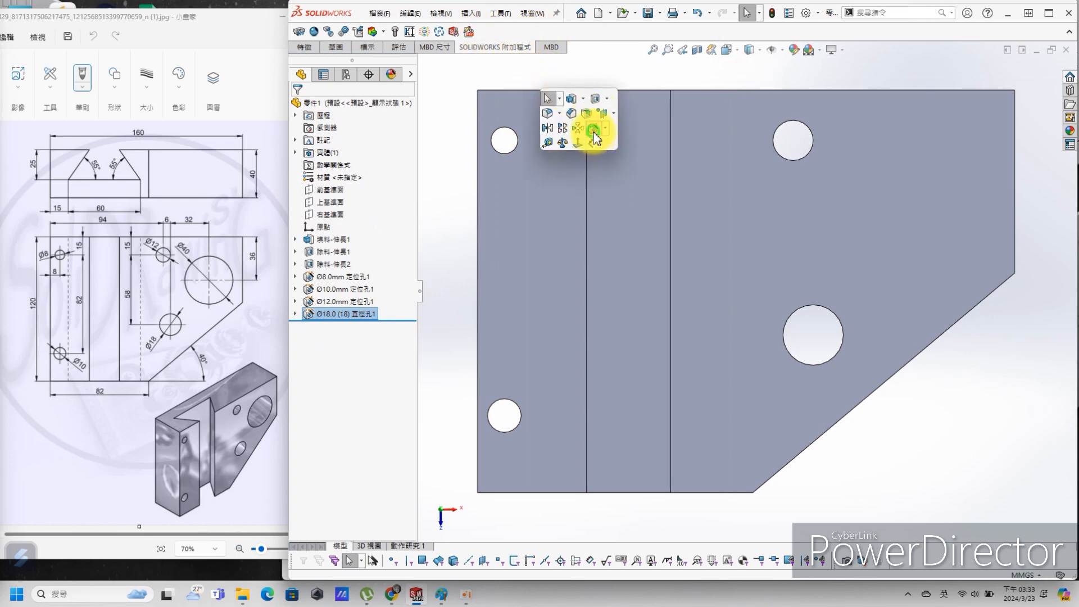
pyautogui.click(593, 130)
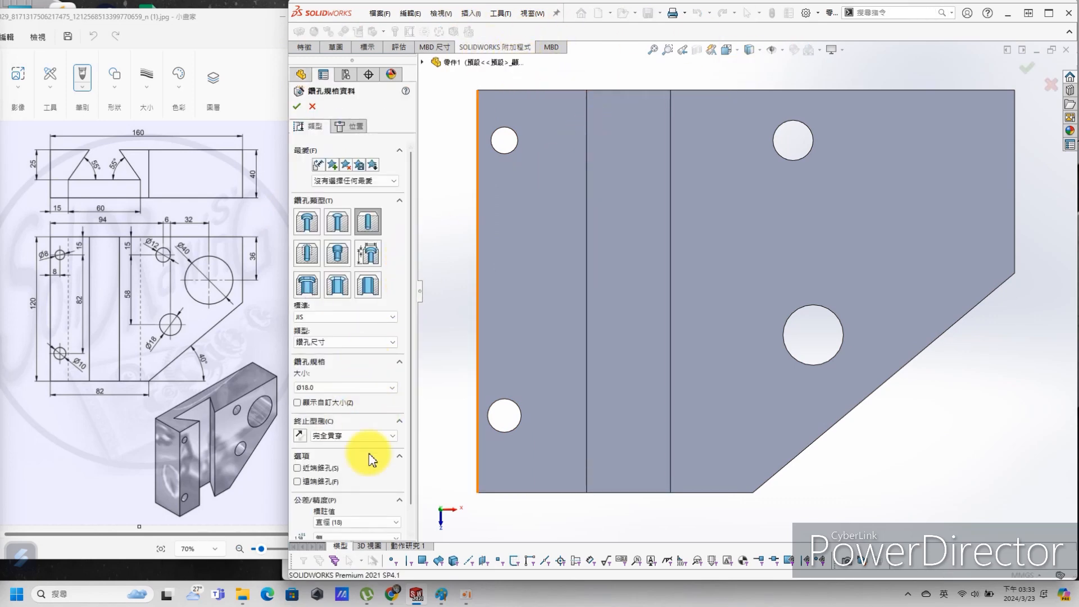
pyautogui.click(371, 392)
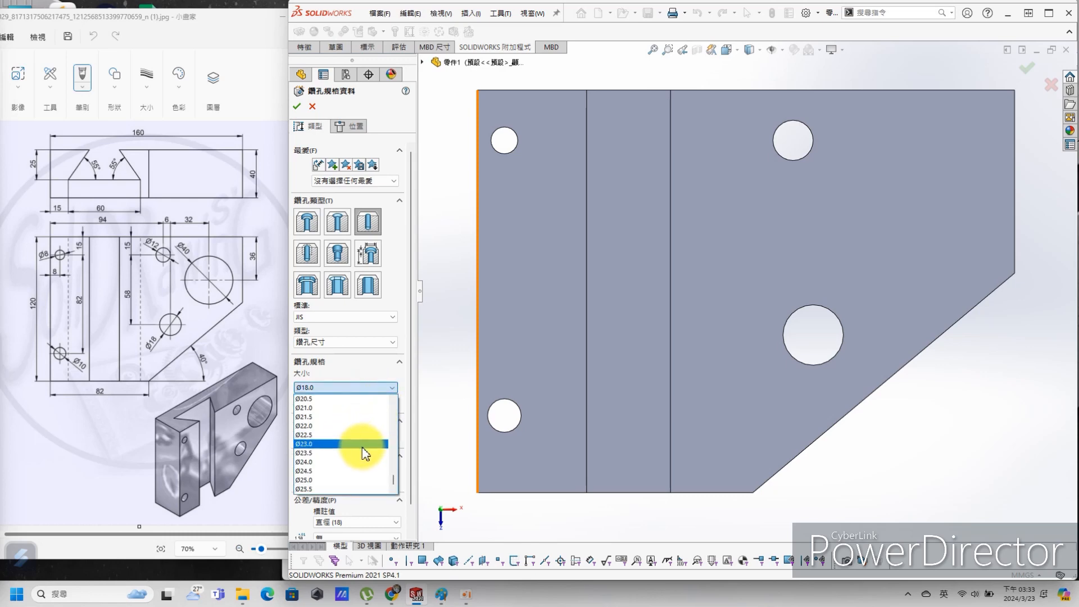
pyautogui.scroll(-2, 405, 462)
pyautogui.click(348, 337)
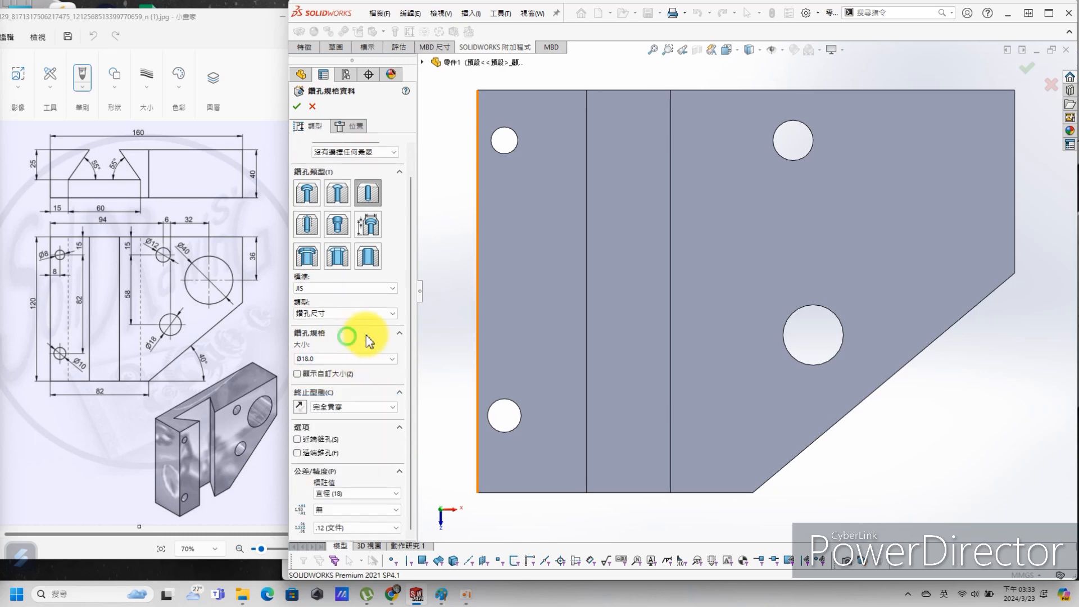
pyautogui.click(312, 107)
# - Sketch a circle about 22 mm in diameter on the large face, between the Ø12 hole and the block's right edge
pyautogui.click(915, 182)
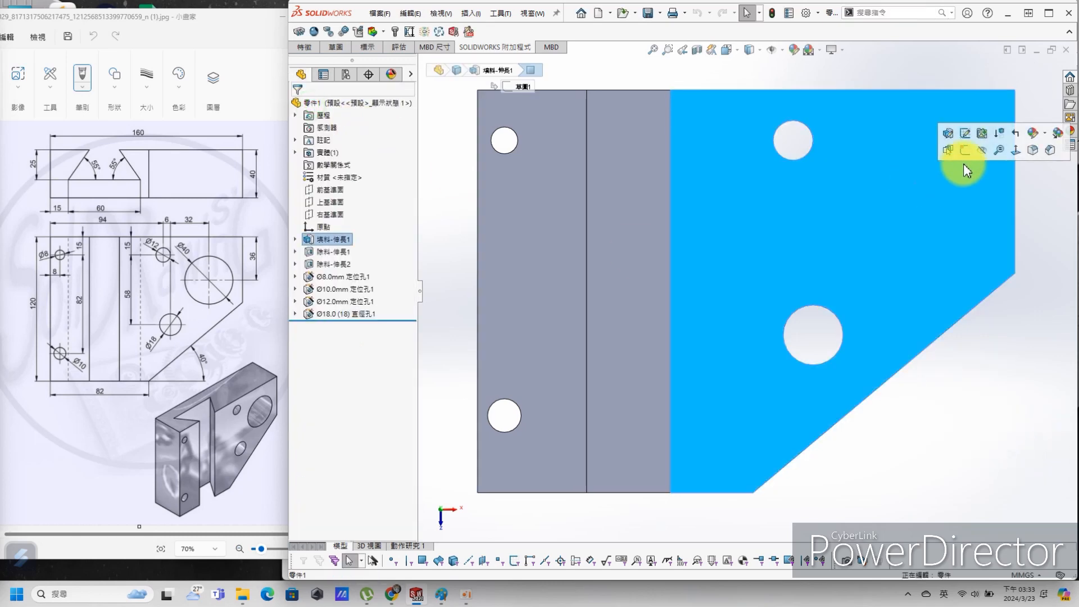
pyautogui.click(964, 150)
pyautogui.press('s')
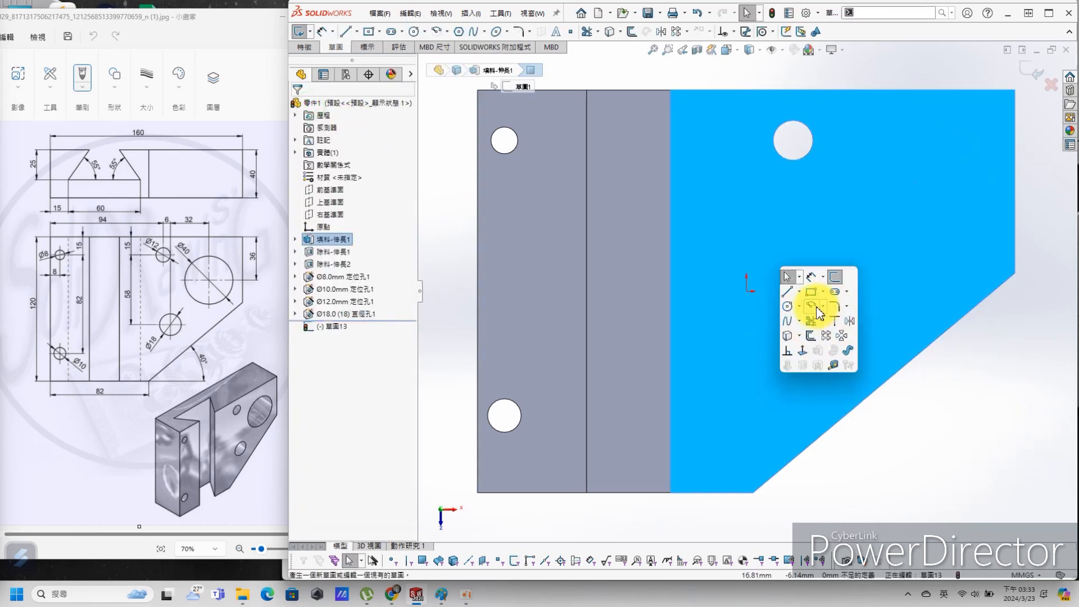
pyautogui.click(787, 309)
pyautogui.click(915, 214)
pyautogui.click(910, 249)
# - Dimension the sketched circle's diameter as 40 mm
pyautogui.press('s')
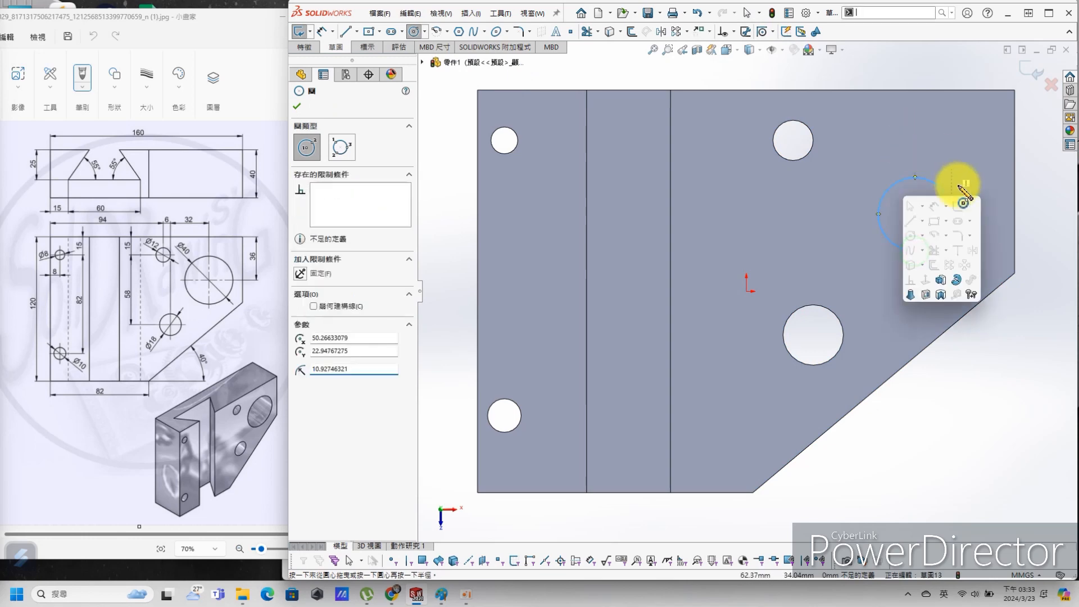
pyautogui.click(935, 208)
pyautogui.click(930, 183)
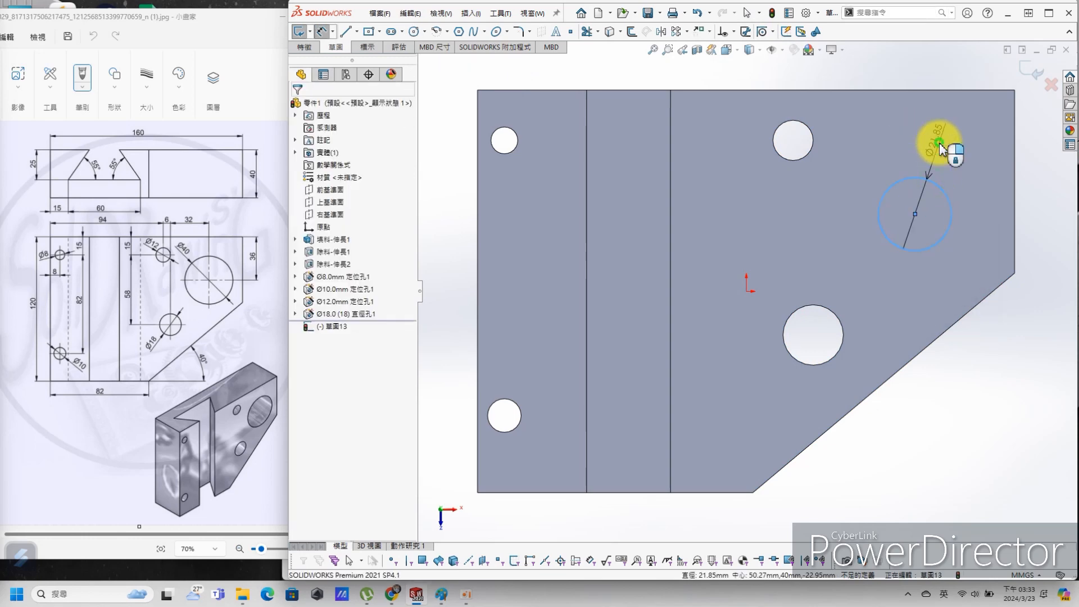
pyautogui.click(945, 147)
pyautogui.write('40')
pyautogui.press('Return')
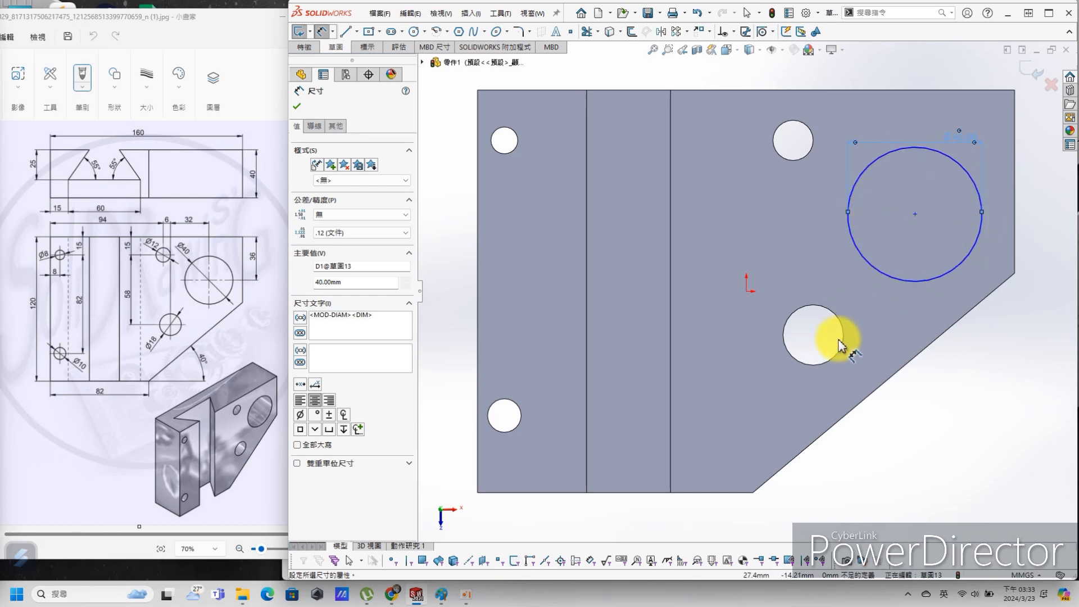
# - Dimension the circle's centre 32 mm horizontally from the Ø18 hole's centre
pyautogui.click(917, 281)
pyautogui.click(903, 425)
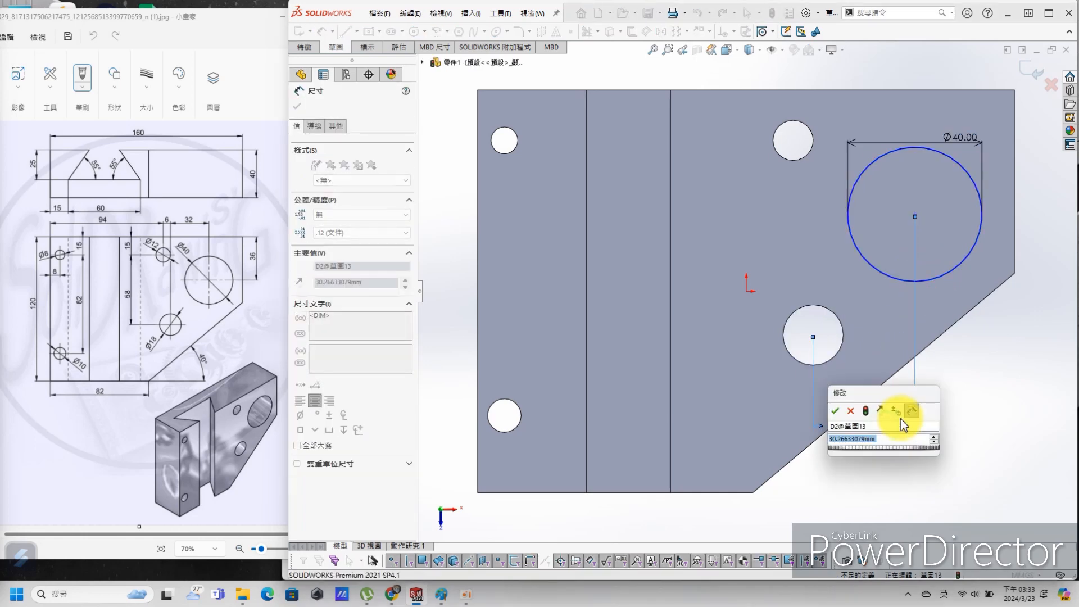
pyautogui.write('32')
pyautogui.press('Return')
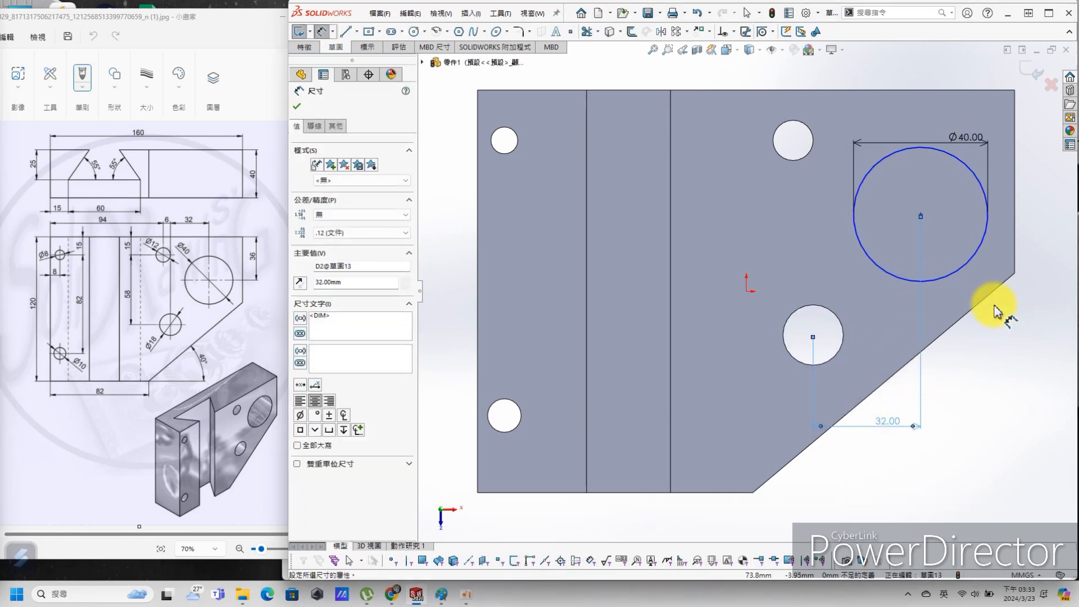
# - Dimension the circle's centre 36 mm from the block's upper edge
pyautogui.click(978, 183)
pyautogui.click(969, 94)
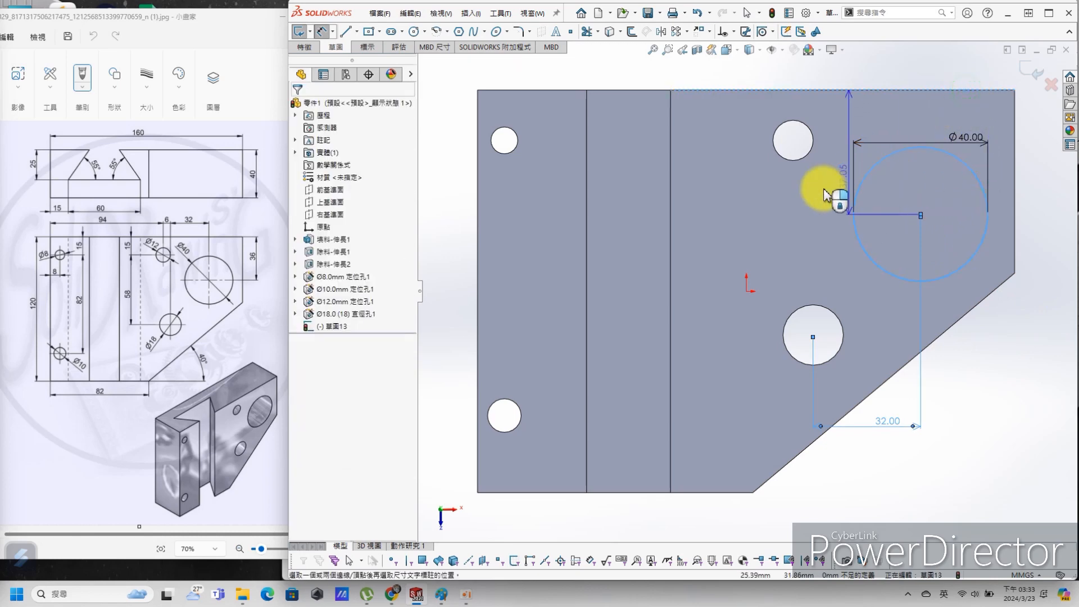
pyautogui.click(703, 208)
pyautogui.write('36')
pyautogui.press('Return')
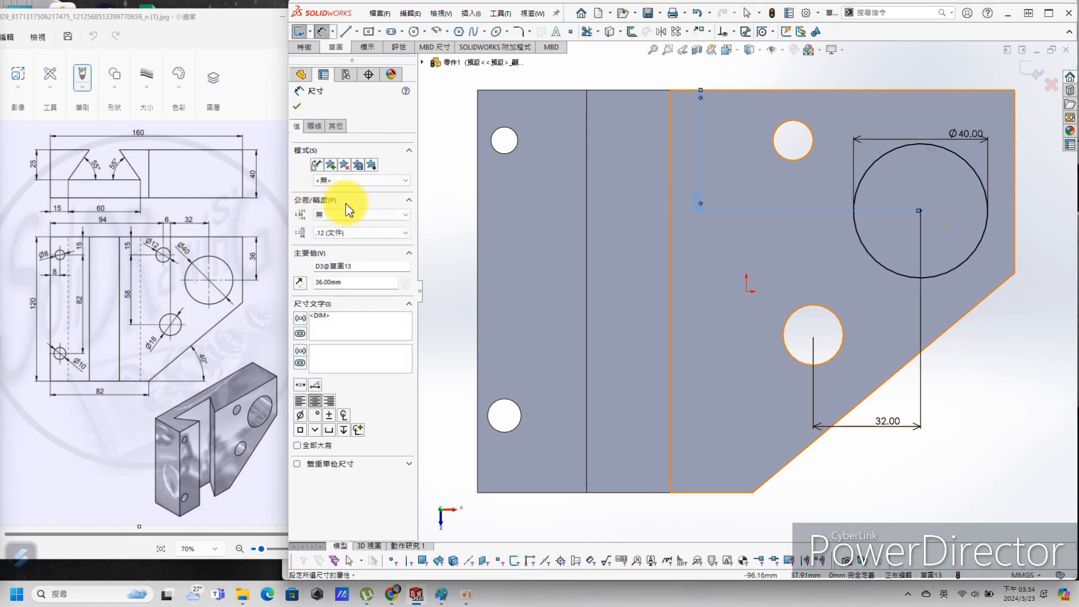
pyautogui.click(296, 106)
# - Cut the Ø40 circle through the whole block with an extruded cut set to Through All (完全貫穿)
pyautogui.press('s')
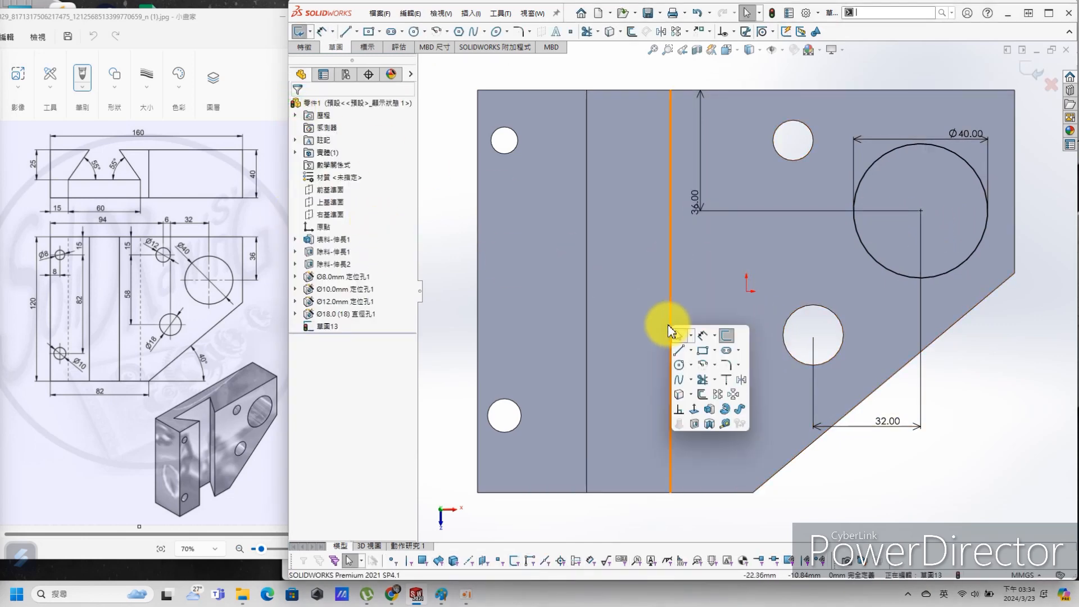
pyautogui.click(700, 425)
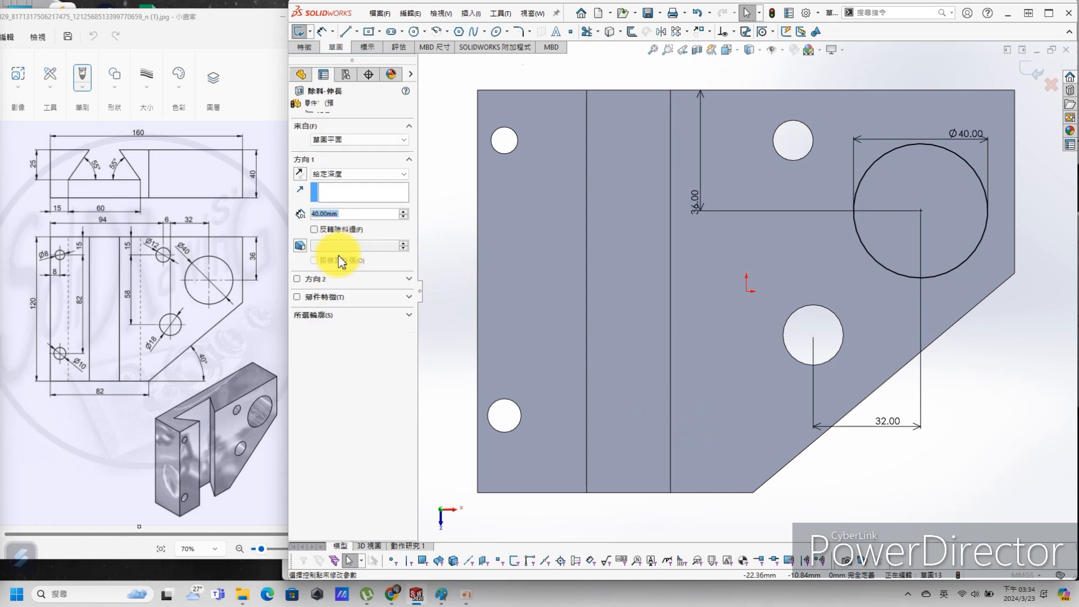
pyautogui.click(349, 194)
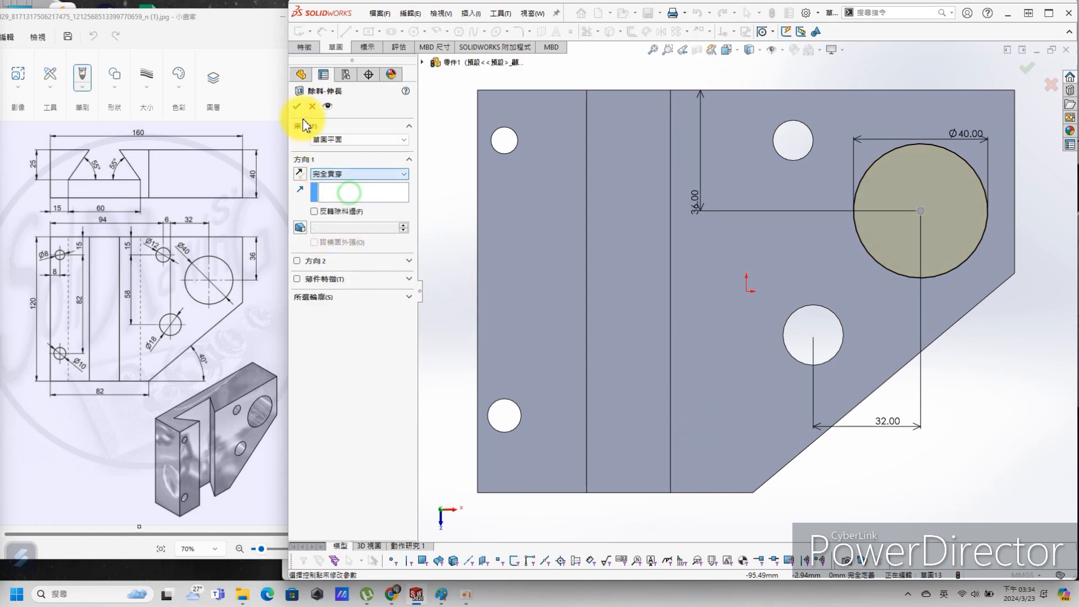
pyautogui.click(296, 106)
pyautogui.click(787, 357)
pyautogui.moveTo(739, 340); pyautogui.dragTo(815, 289, button='middle')
pyautogui.moveTo(819, 380); pyautogui.dragTo(824, 313, button='middle')
pyautogui.click(904, 377)
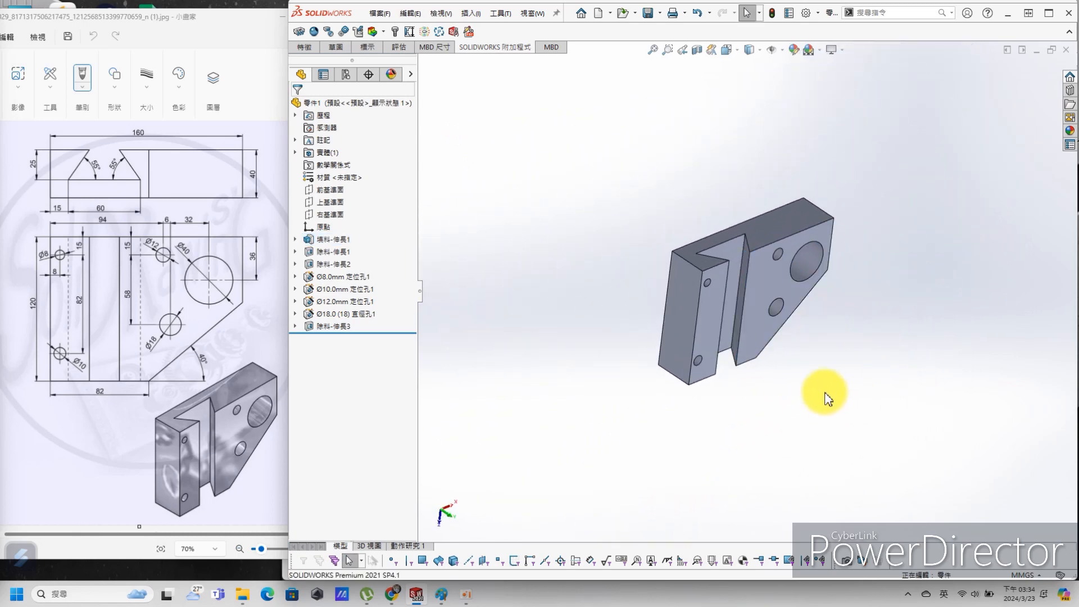